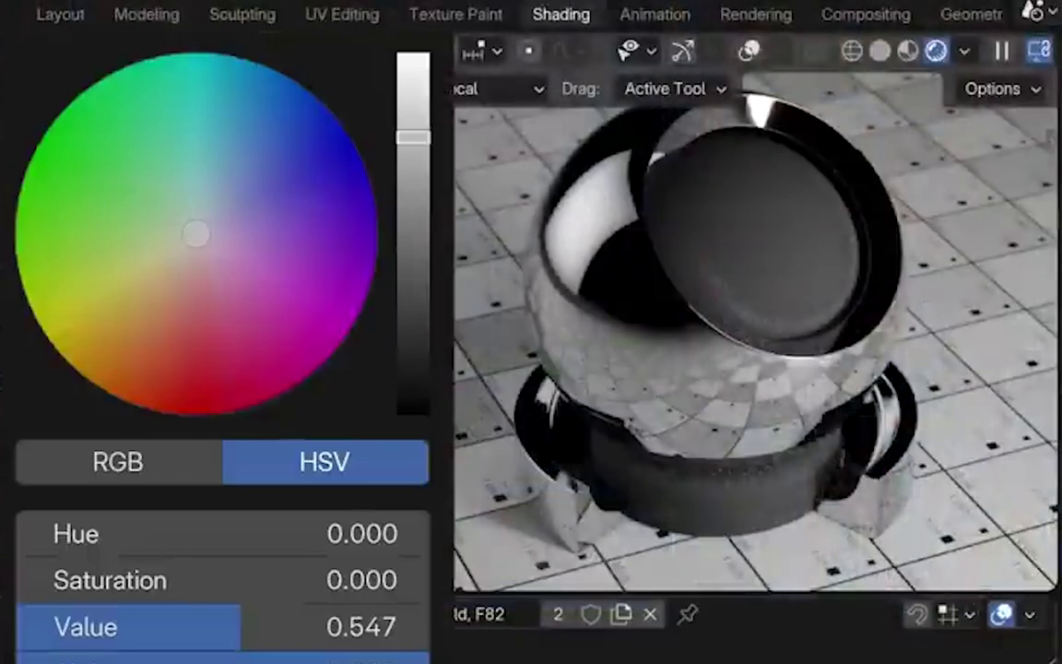
# Tint the metallic sphere's colour toward blue on the colour wheel
pyautogui.moveTo(196, 232); pyautogui.dragTo(300, 159)
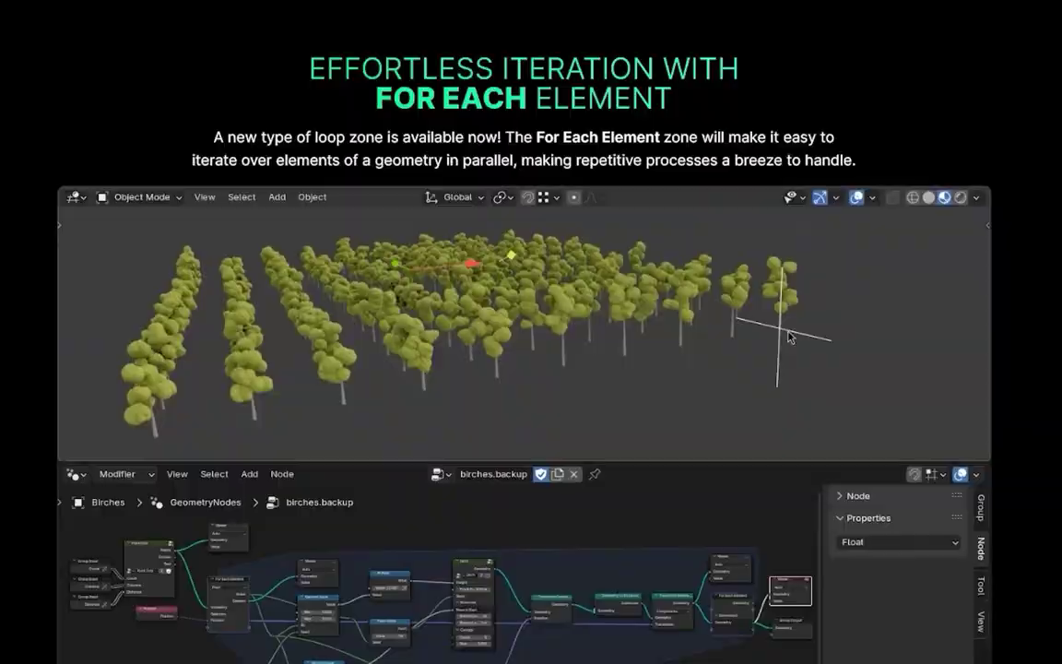
# Cool the render by lowering the white balance temperature
pyautogui.scroll(-20, 531, 332)
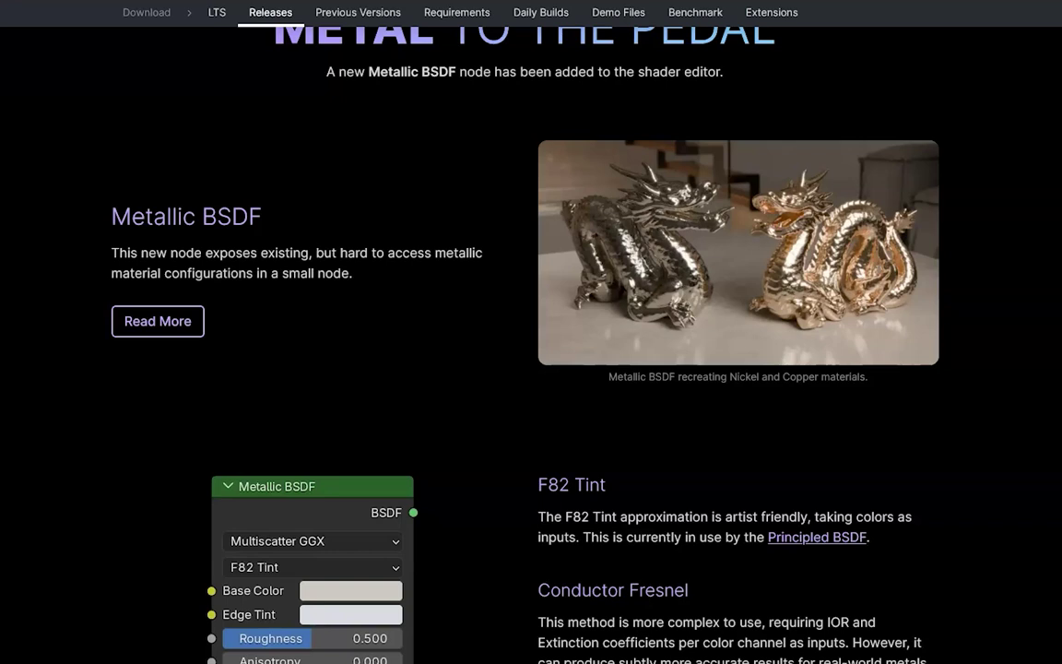
pyautogui.scroll(1, 531, 332)
pyautogui.scroll(-2, 531, 332)
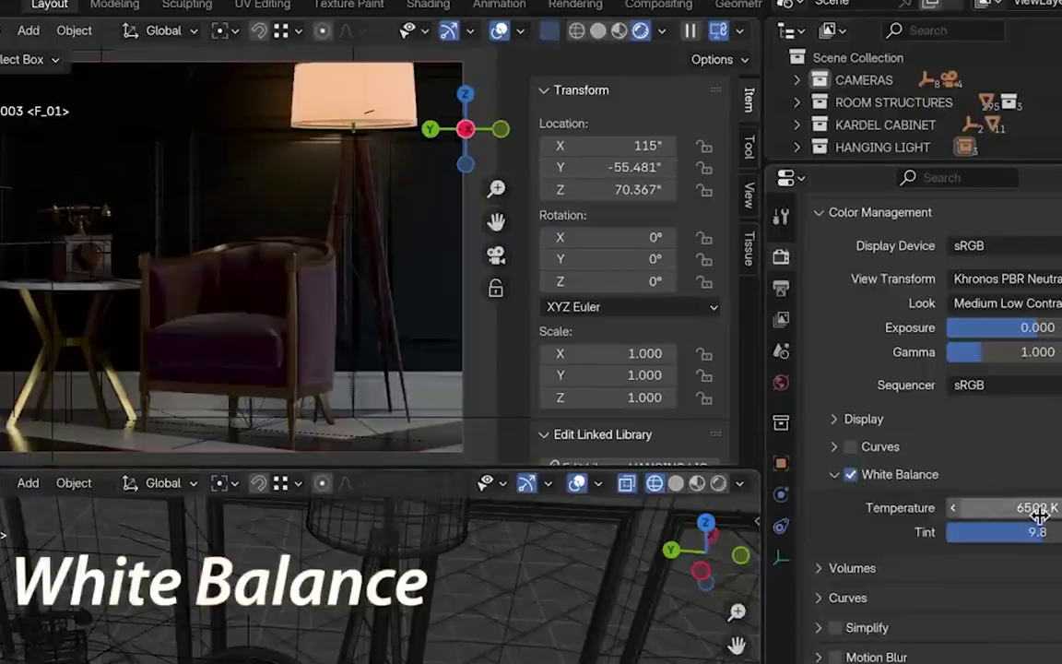
pyautogui.moveTo(1040, 516); pyautogui.dragTo(977, 516)
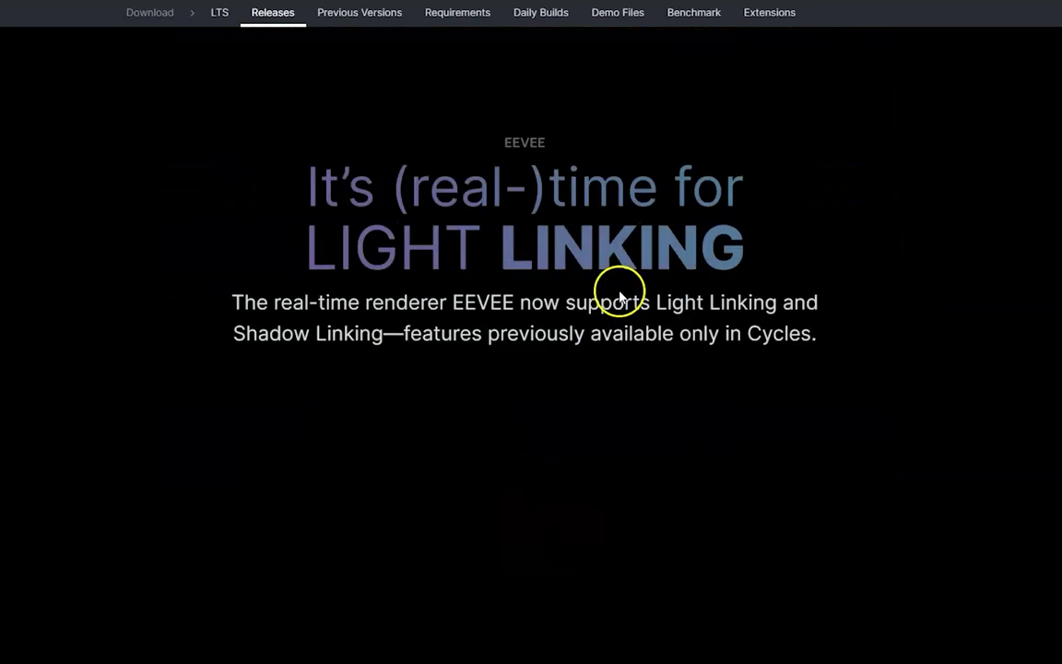
# Scroll the release notes down to the Shaders / Metallic BSDF section
pyautogui.scroll(-10, 616, 294)
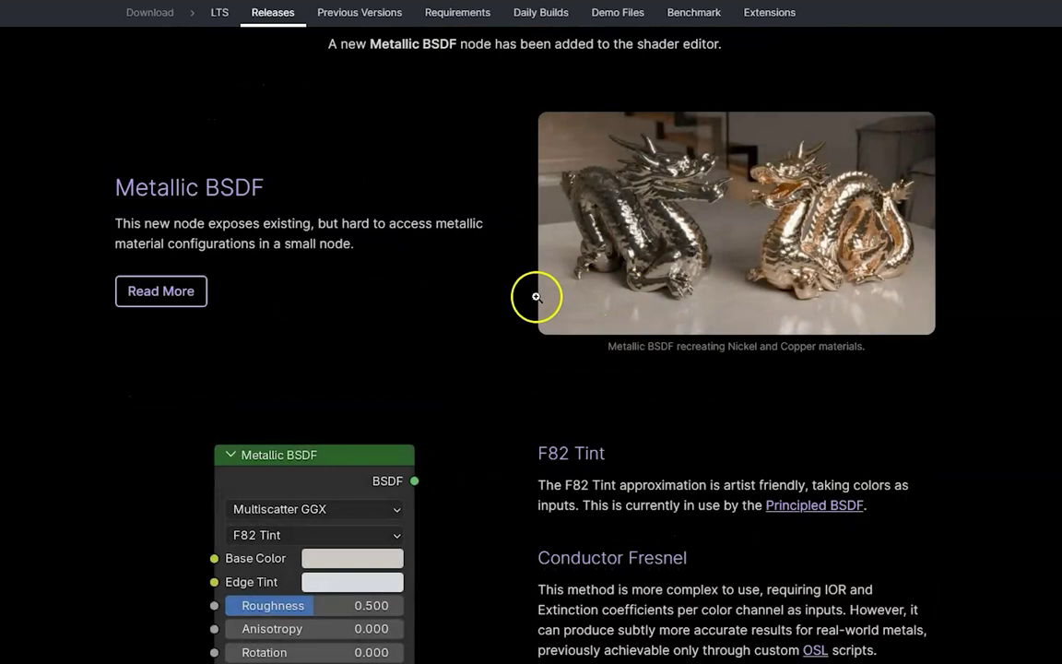
pyautogui.scroll(-3, 465, 294)
pyautogui.scroll(4, 447, 316)
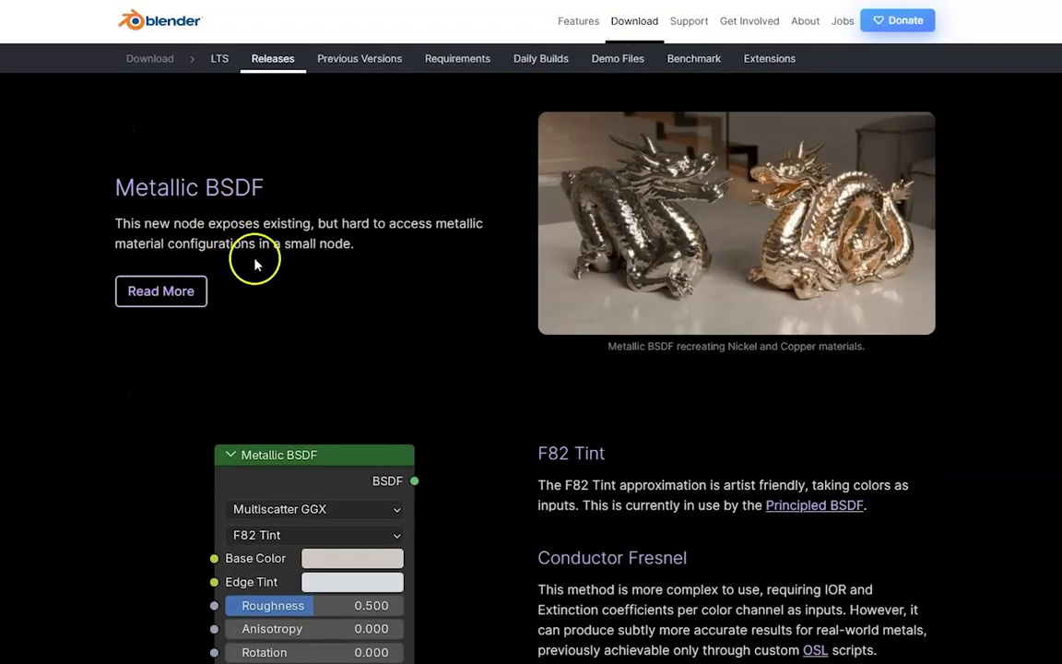
pyautogui.scroll(-1, 255, 263)
pyautogui.scroll(-3, 486, 332)
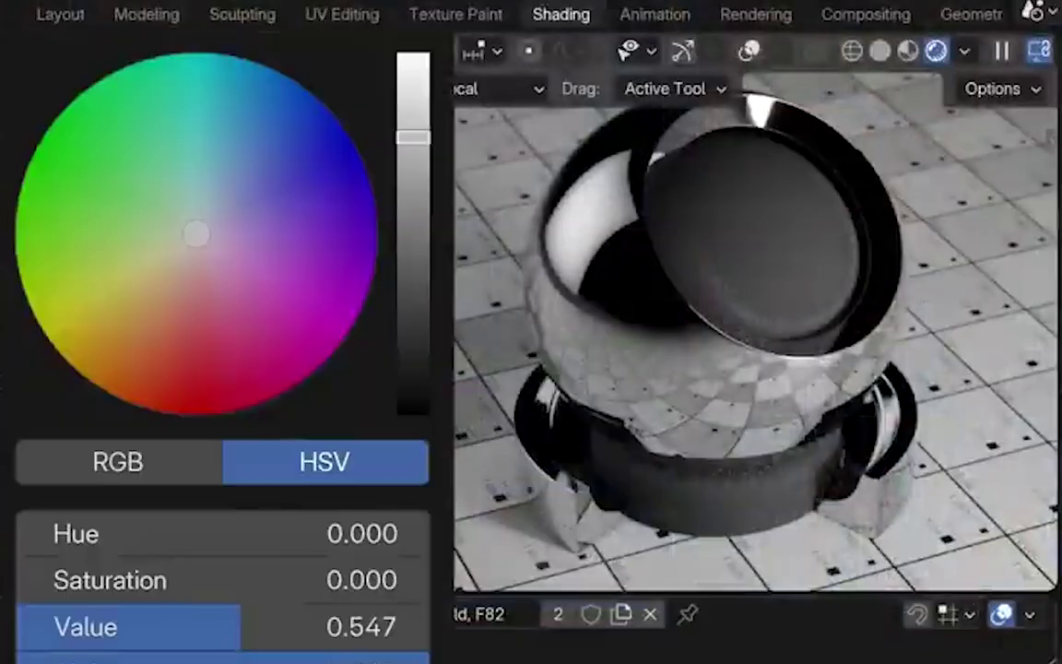
# Sweep the metal colour from blue through orange and green, ending on a pale warm tone
pyautogui.click(281, 180)
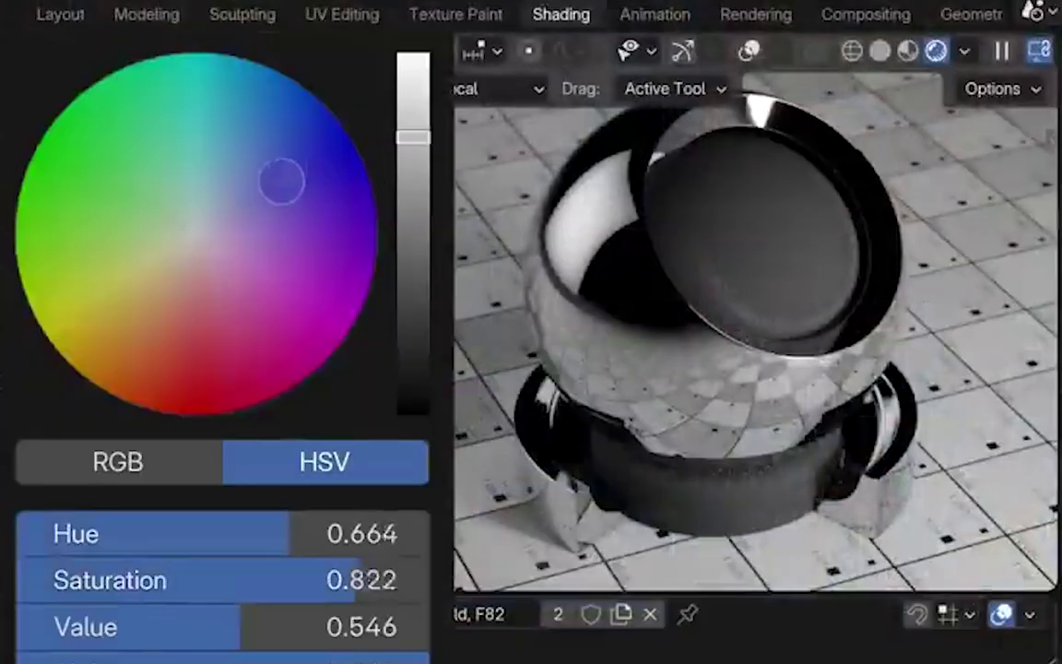
pyautogui.moveTo(281, 179)
pyautogui.mouseDown()
pyautogui.moveTo(143, 315)
pyautogui.moveTo(129, 191)
pyautogui.moveTo(253, 166)
pyautogui.mouseUp()
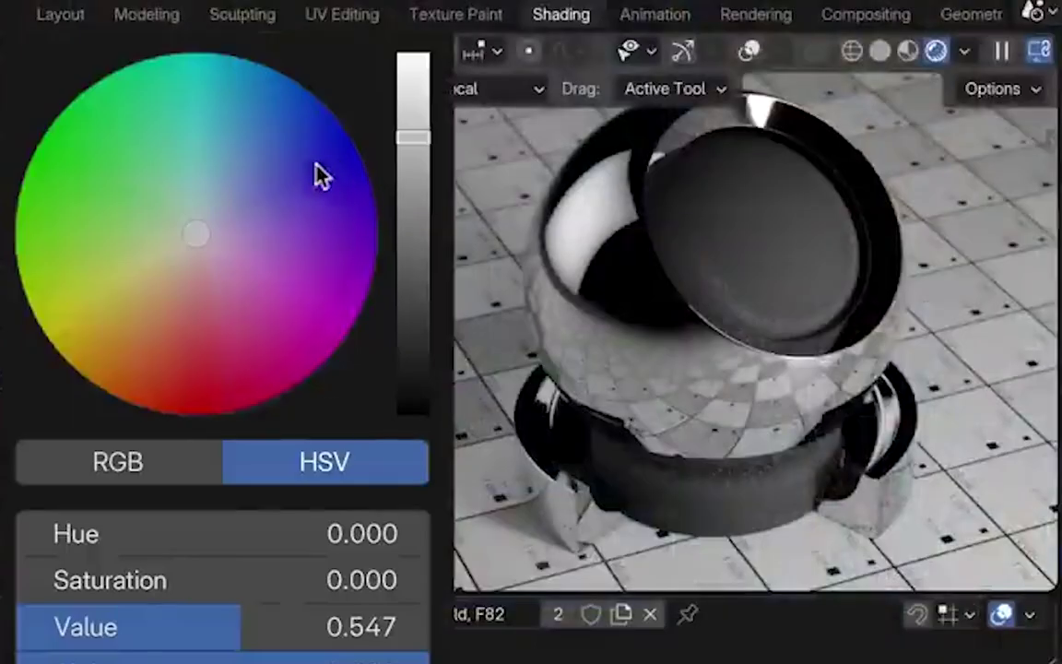
pyautogui.moveTo(320, 173)
pyautogui.mouseDown()
pyautogui.moveTo(268, 180)
pyautogui.moveTo(273, 192)
pyautogui.moveTo(185, 245)
pyautogui.moveTo(138, 306)
pyautogui.moveTo(147, 212)
pyautogui.moveTo(294, 154)
pyautogui.moveTo(303, 165)
pyautogui.mouseUp()
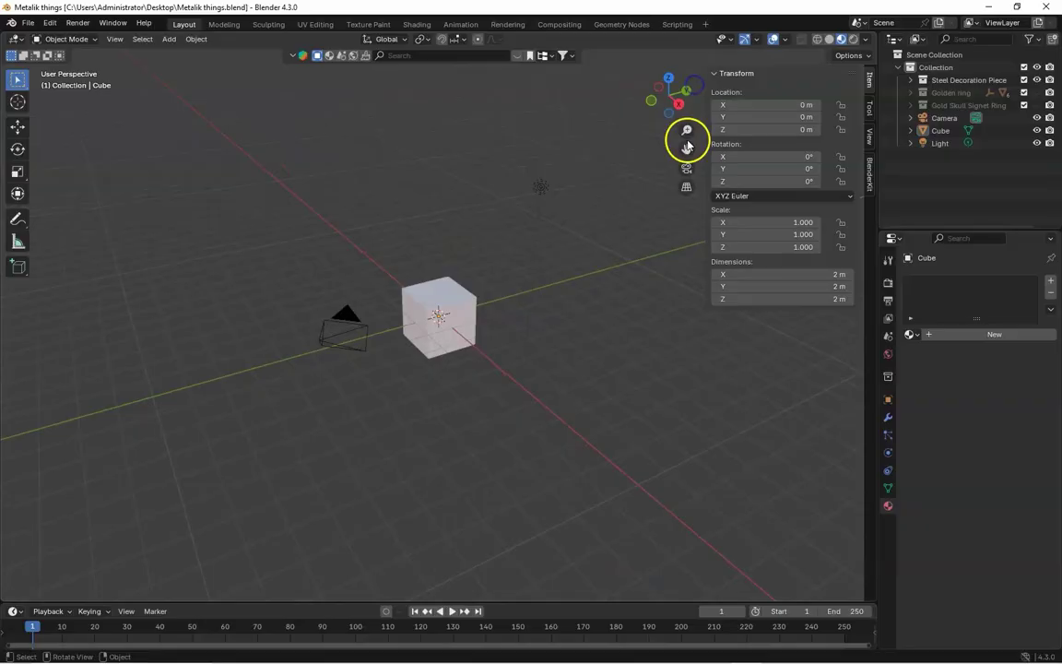
# Select and delete the default cube
pyautogui.moveTo(671, 109); pyautogui.dragTo(620, 120)
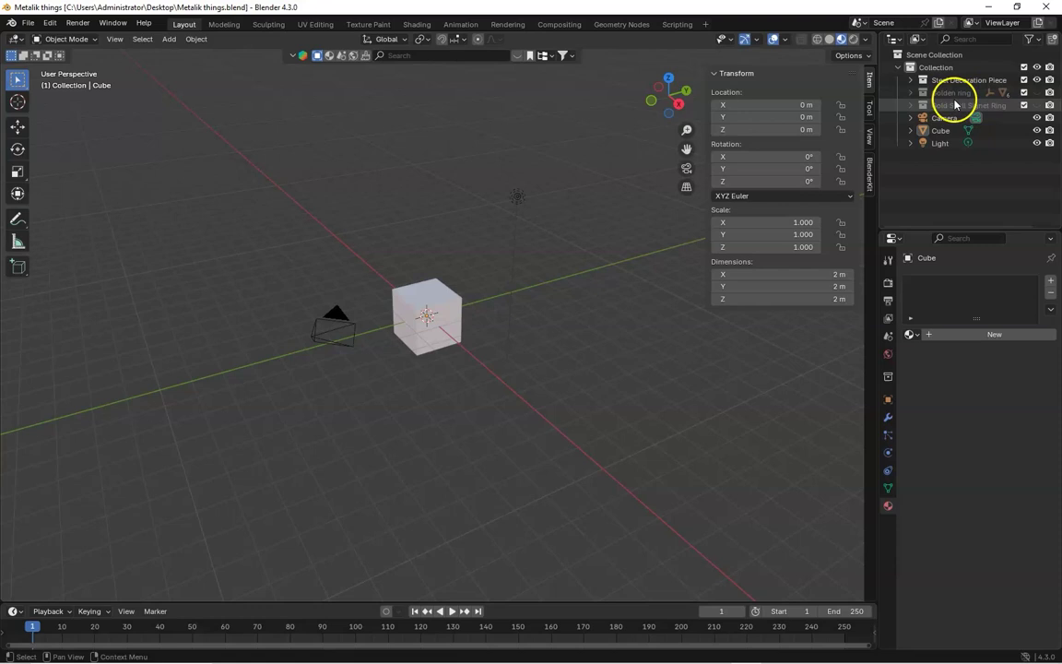
pyautogui.moveTo(656, 163); pyautogui.dragTo(597, 108, button='middle')
pyautogui.moveTo(685, 147); pyautogui.dragTo(516, 246)
pyautogui.click(497, 279)
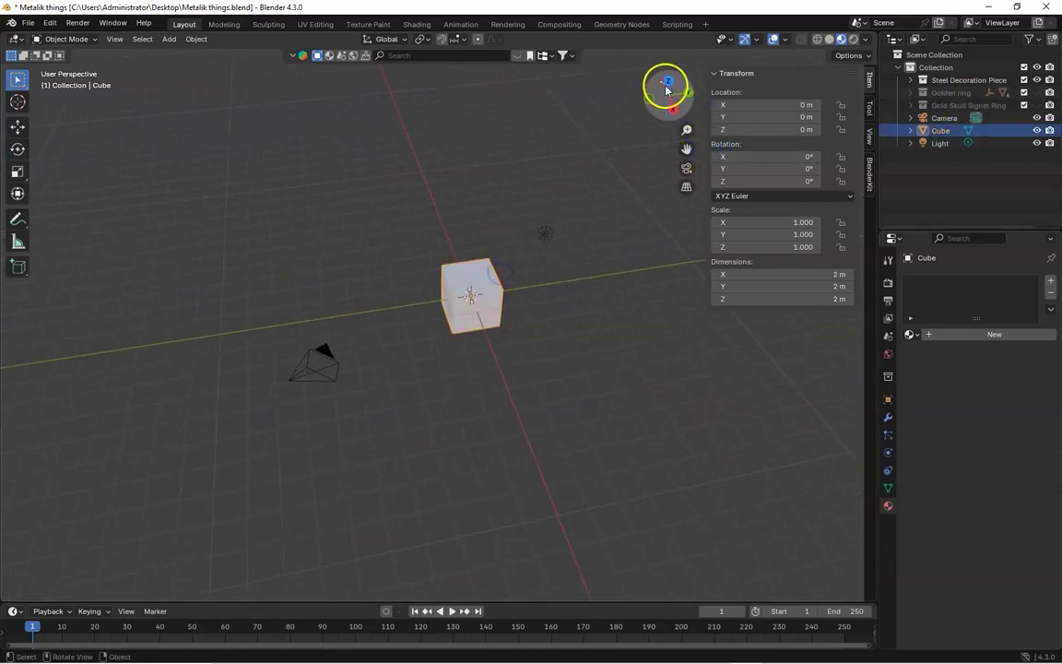
pyautogui.moveTo(665, 90); pyautogui.dragTo(666, 90)
pyautogui.press('Delete')
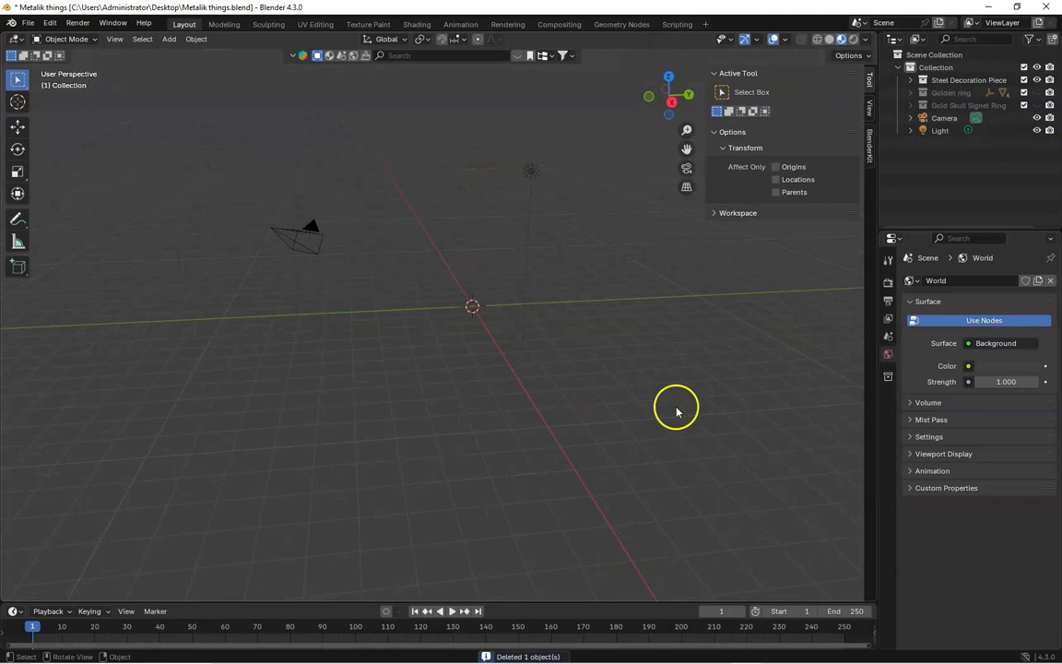
pyautogui.moveTo(675, 130); pyautogui.dragTo(690, 109)
# Show the Golden ring collection, make Ring_body active, and split the 3D view in two
pyautogui.click(1023, 92)
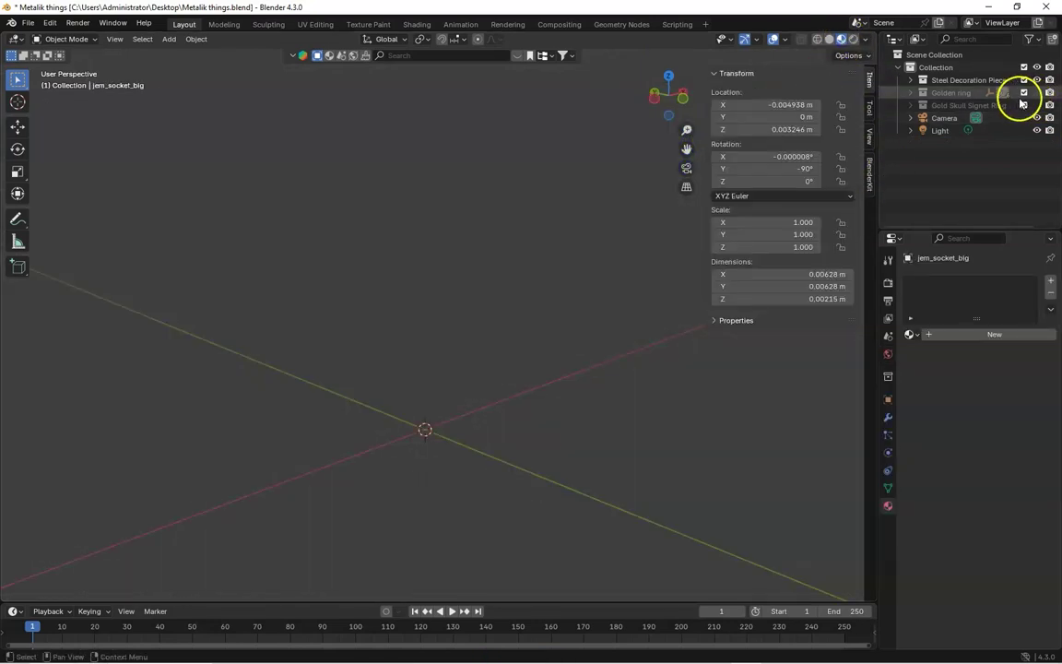
pyautogui.click(1036, 92)
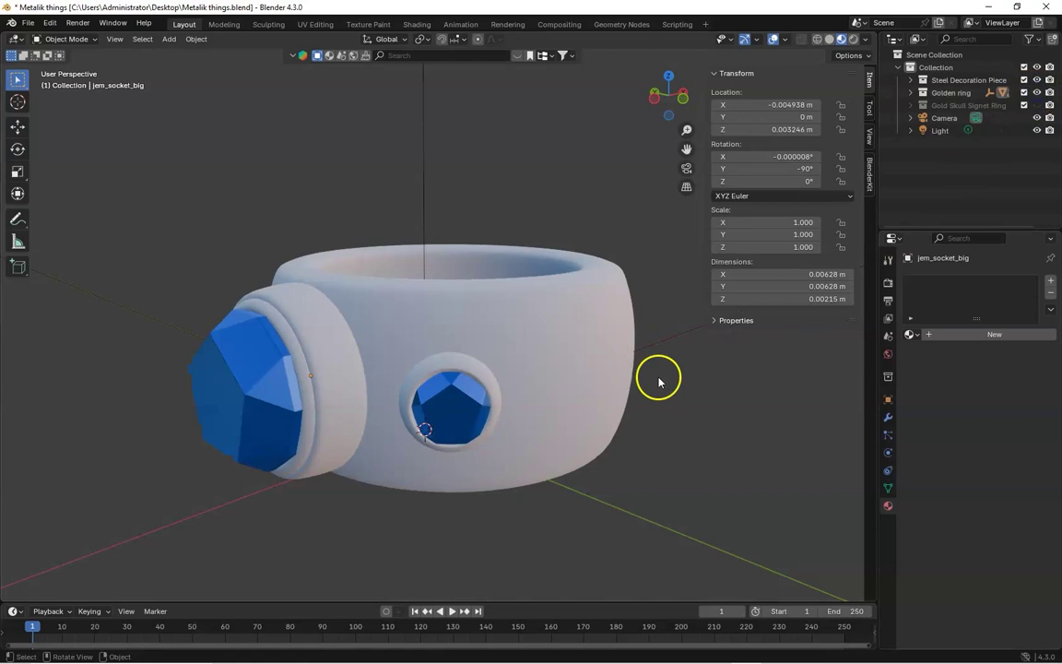
pyautogui.moveTo(667, 103); pyautogui.dragTo(667, 139)
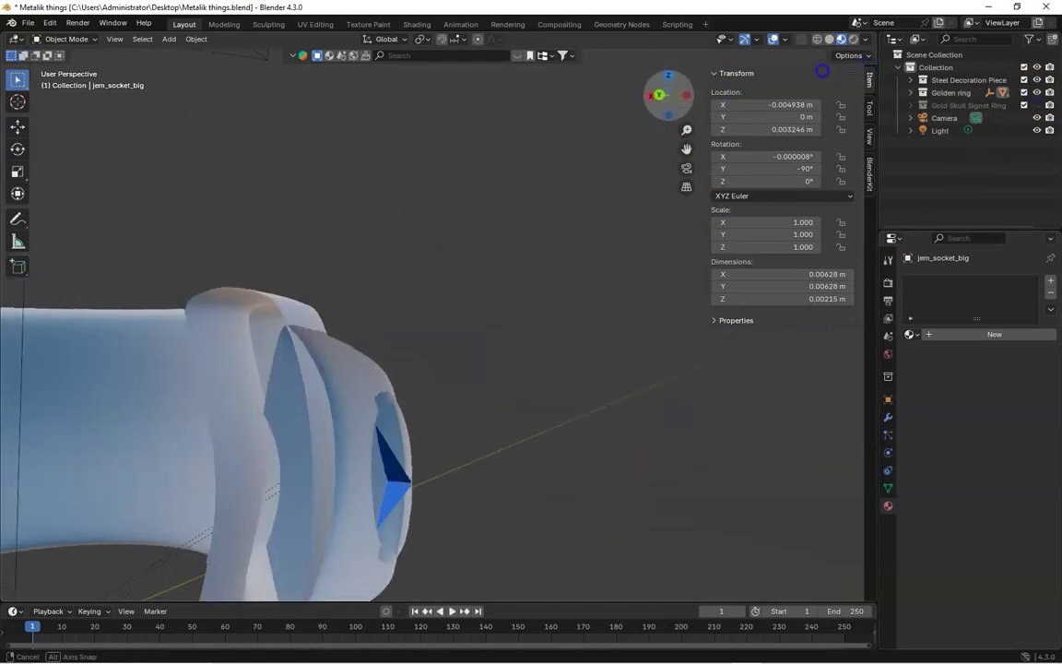
pyautogui.scroll(-6, 434, 350)
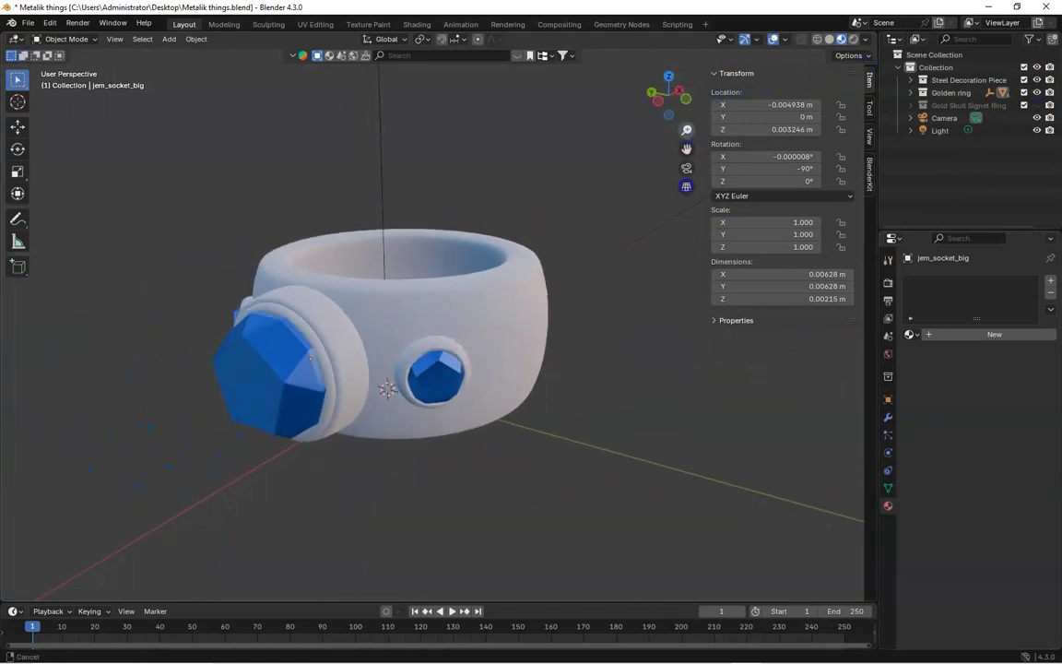
pyautogui.moveTo(686, 148)
pyautogui.mouseDown()
pyautogui.moveTo(674, 132)
pyautogui.moveTo(792, 81)
pyautogui.moveTo(685, 119)
pyautogui.moveTo(686, 149)
pyautogui.mouseUp()
pyautogui.scroll(-3, 686, 148)
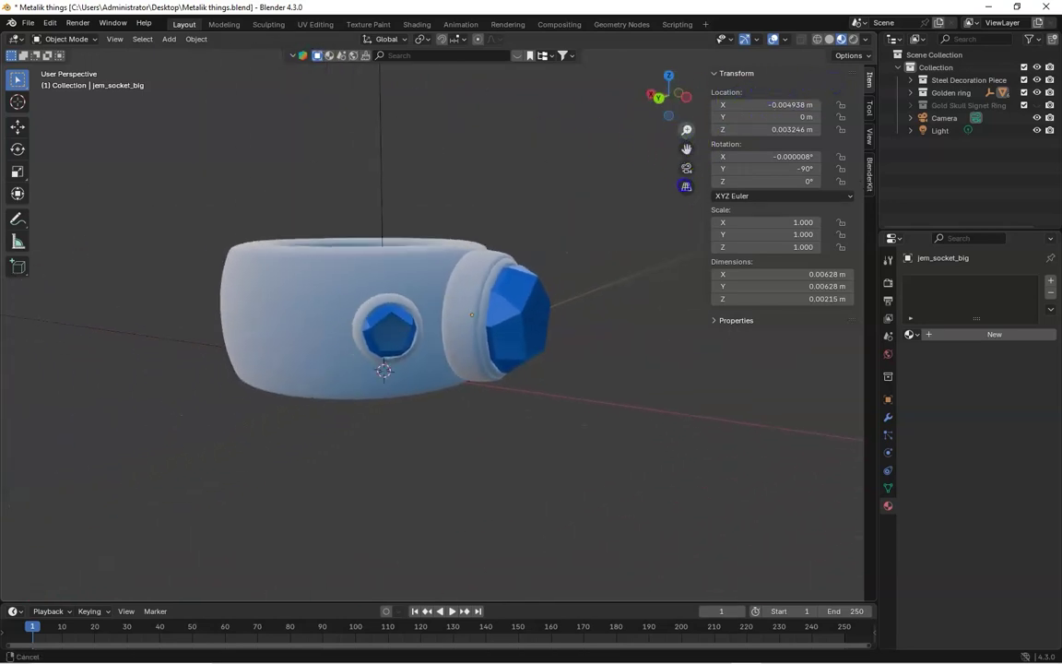
pyautogui.moveTo(680, 103); pyautogui.dragTo(645, 236)
pyautogui.click(547, 304)
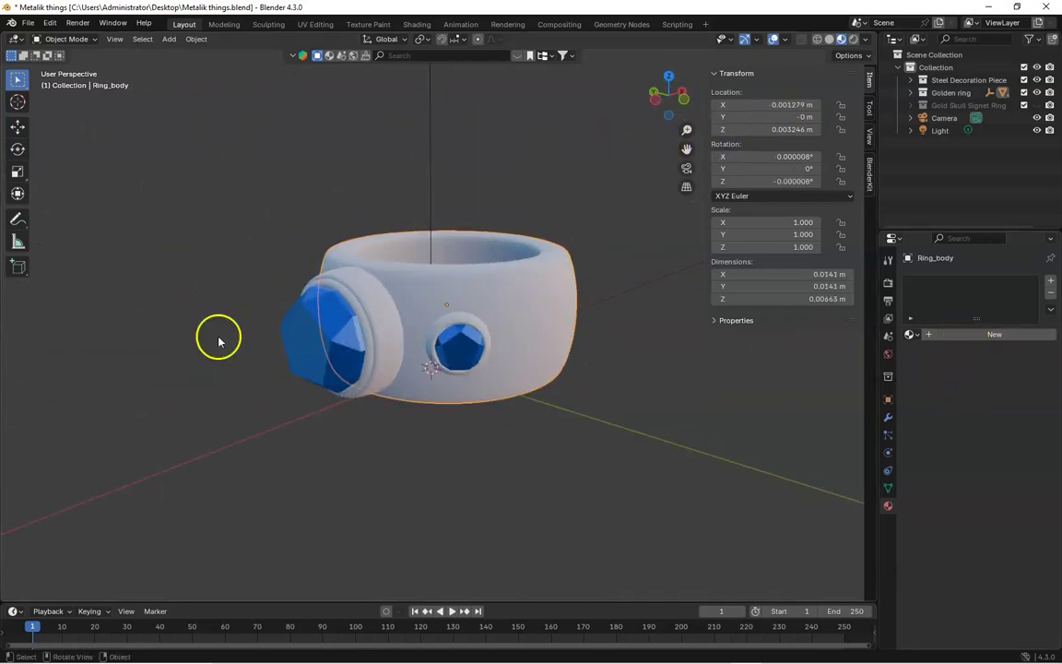
pyautogui.moveTo(7, 31); pyautogui.dragTo(428, 50)
# Turn the new left area into a Shader Editor
pyautogui.click(15, 39)
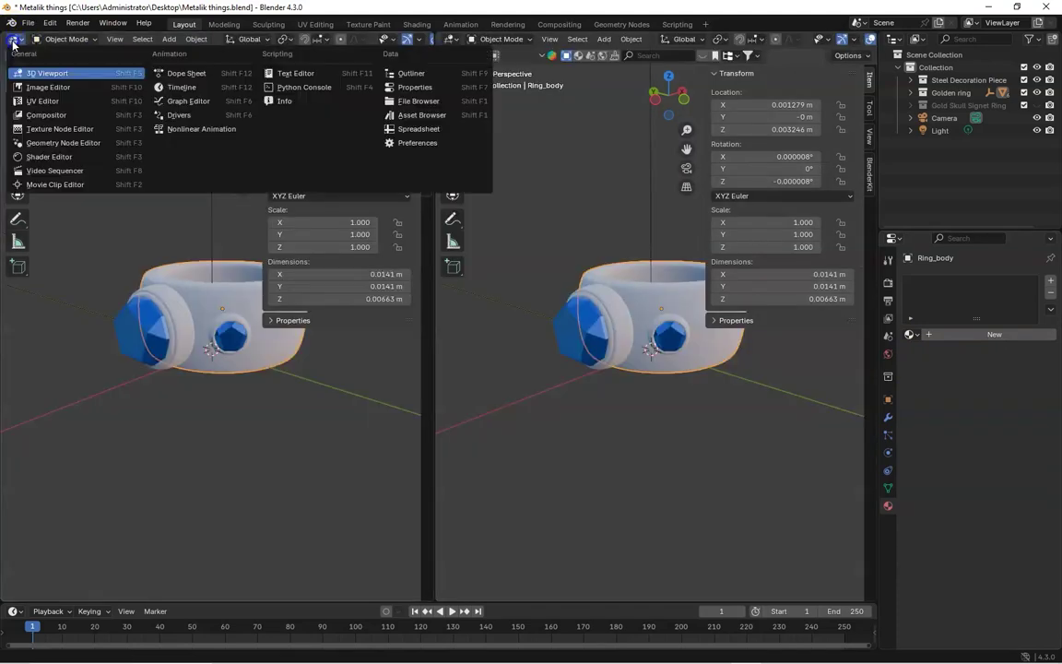
pyautogui.click(43, 159)
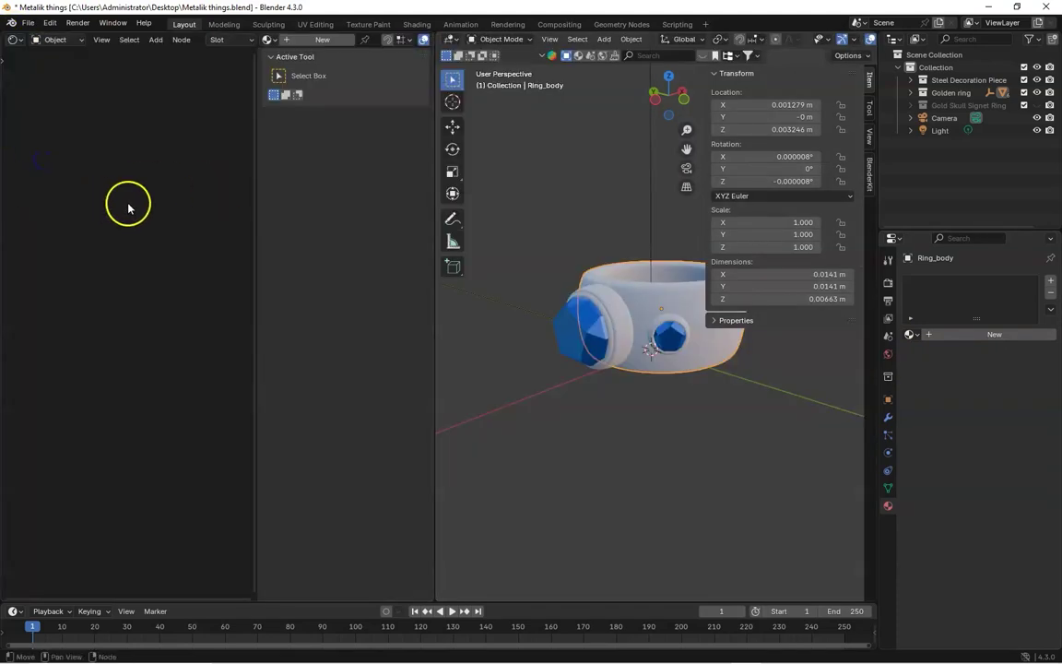
pyautogui.moveTo(257, 232); pyautogui.dragTo(407, 235)
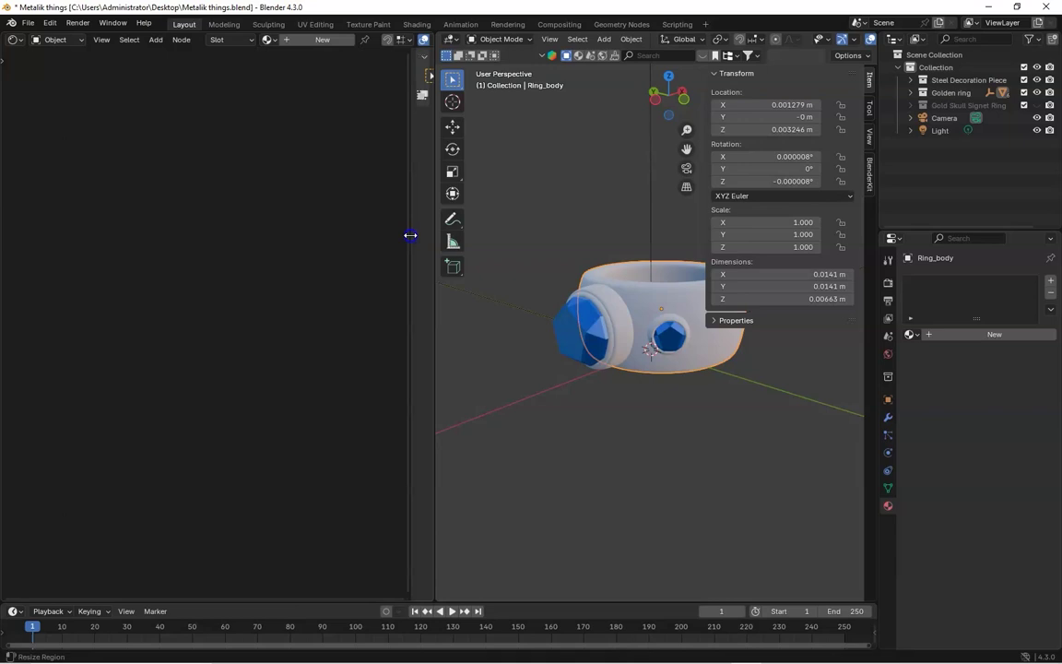
# Add a new material to Ring_body and set its Base Color to warm orange-gold
pyautogui.click(318, 42)
pyautogui.scroll(5, 206, 363)
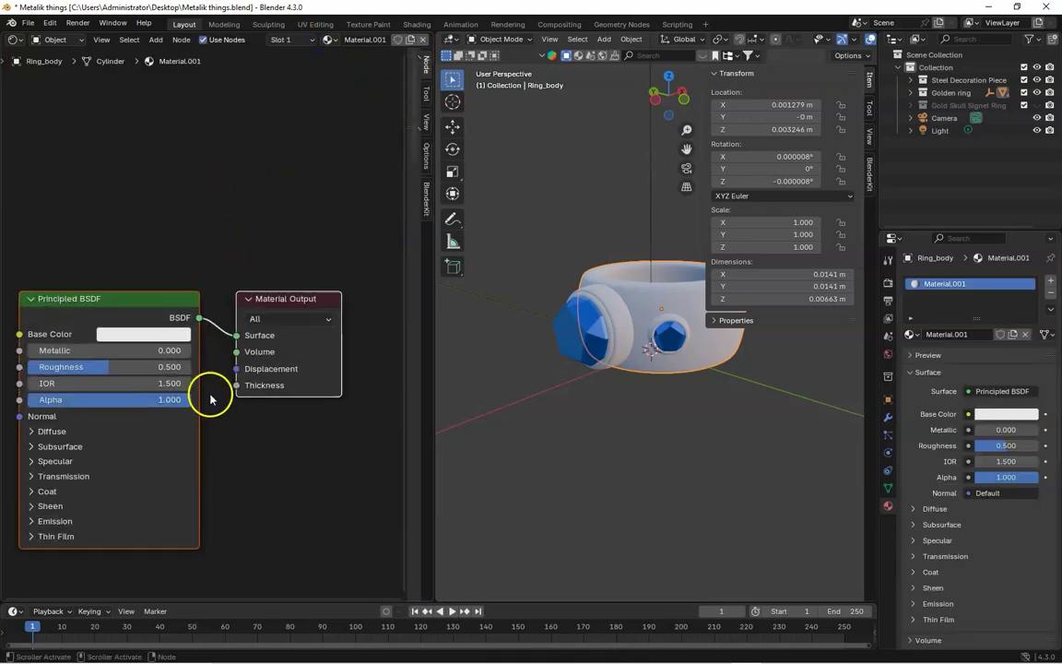
pyautogui.moveTo(210, 398); pyautogui.dragTo(327, 335, button='middle')
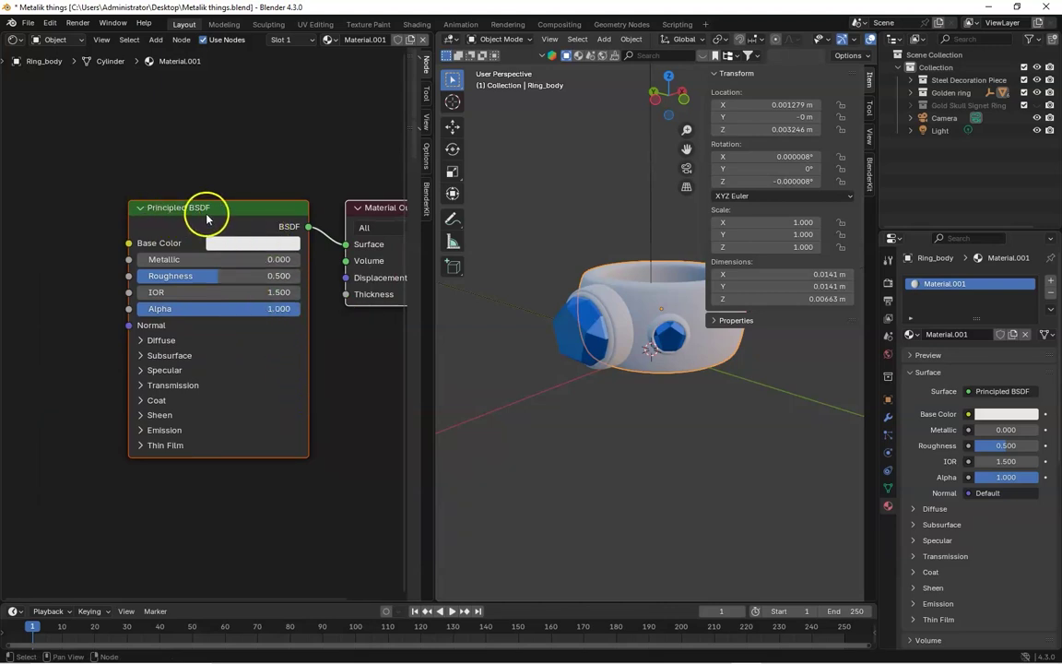
pyautogui.click(221, 247)
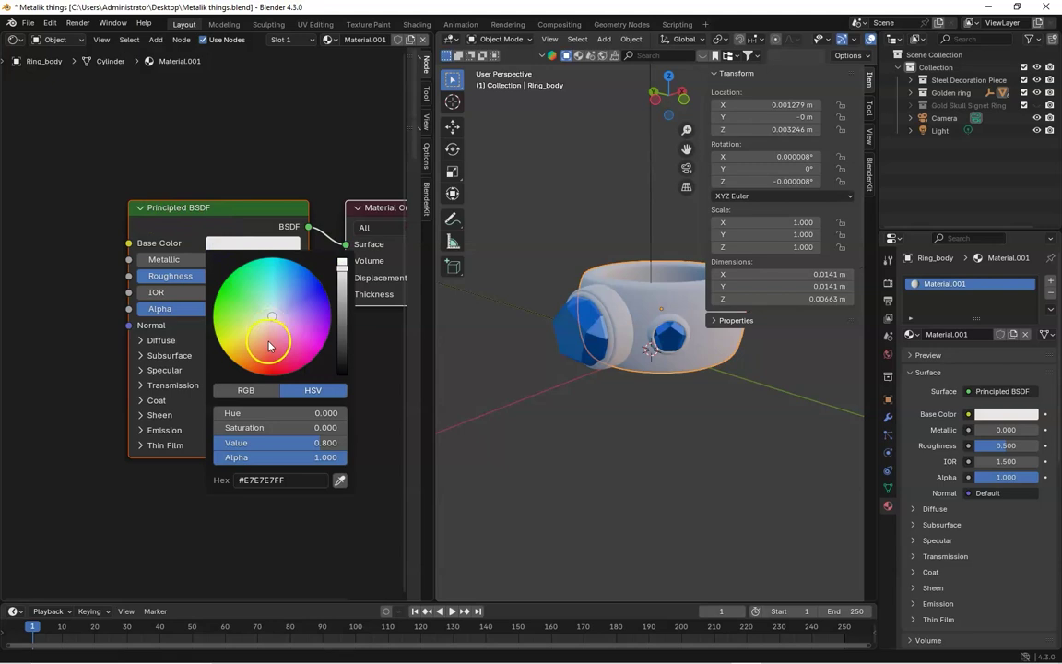
pyautogui.moveTo(269, 346); pyautogui.dragTo(251, 344)
pyautogui.moveTo(671, 100); pyautogui.dragTo(486, 103)
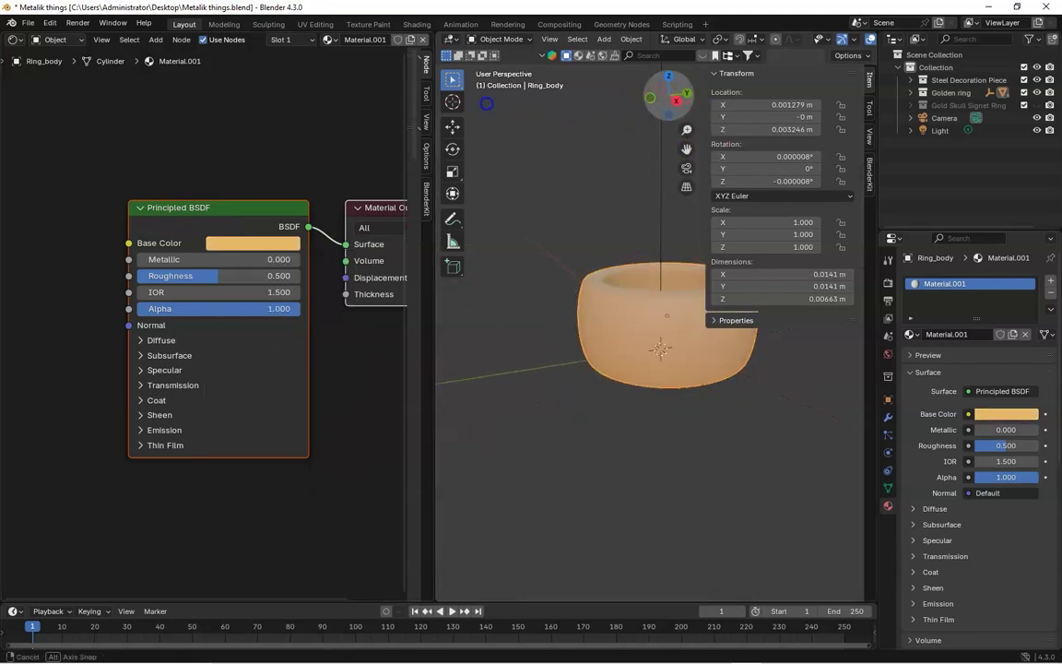
pyautogui.moveTo(670, 92); pyautogui.dragTo(602, 87)
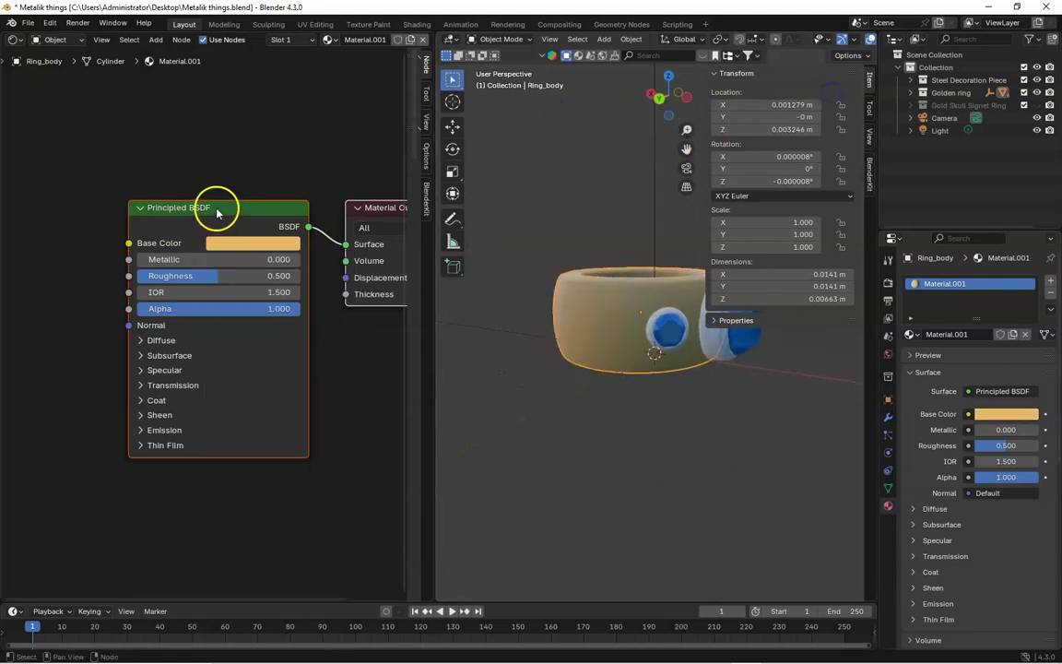
# Delete the Principled BSDF node from Ring_body's material
pyautogui.press('x')
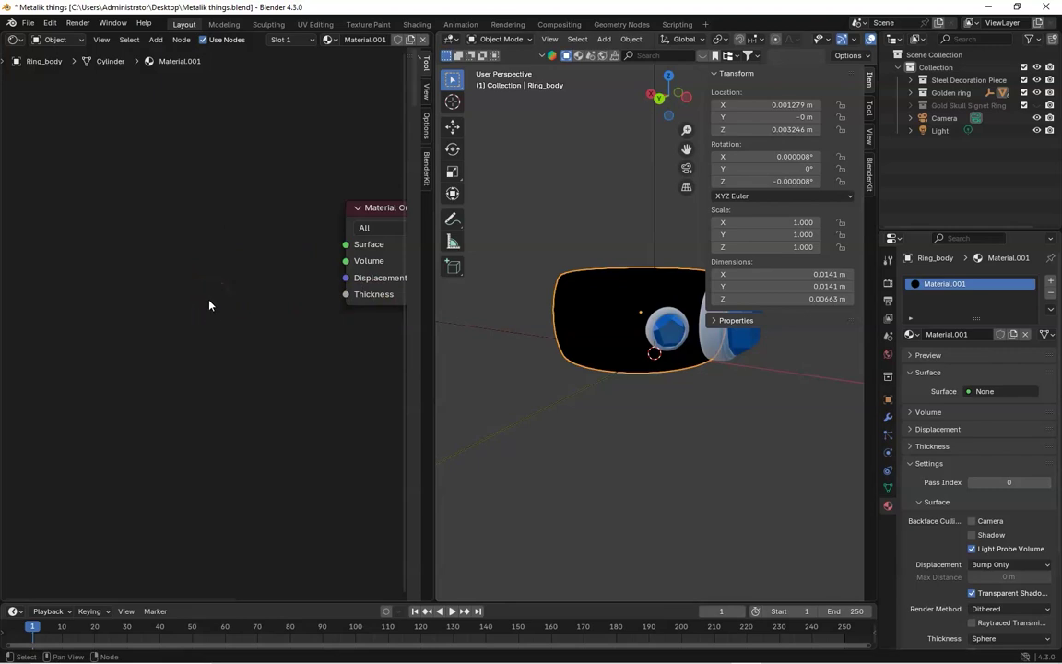
pyautogui.click(247, 296)
pyautogui.click(228, 289)
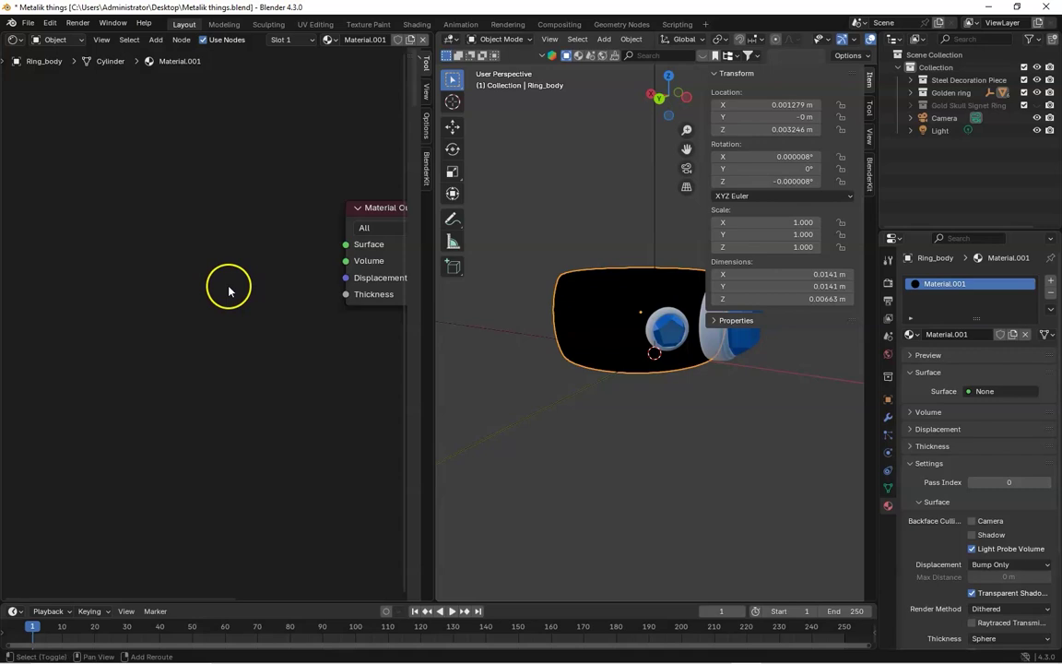
# Add a Metallic BSDF node via the 'met' search and link it to the Surface input
pyautogui.hotkey('shift', 'a')
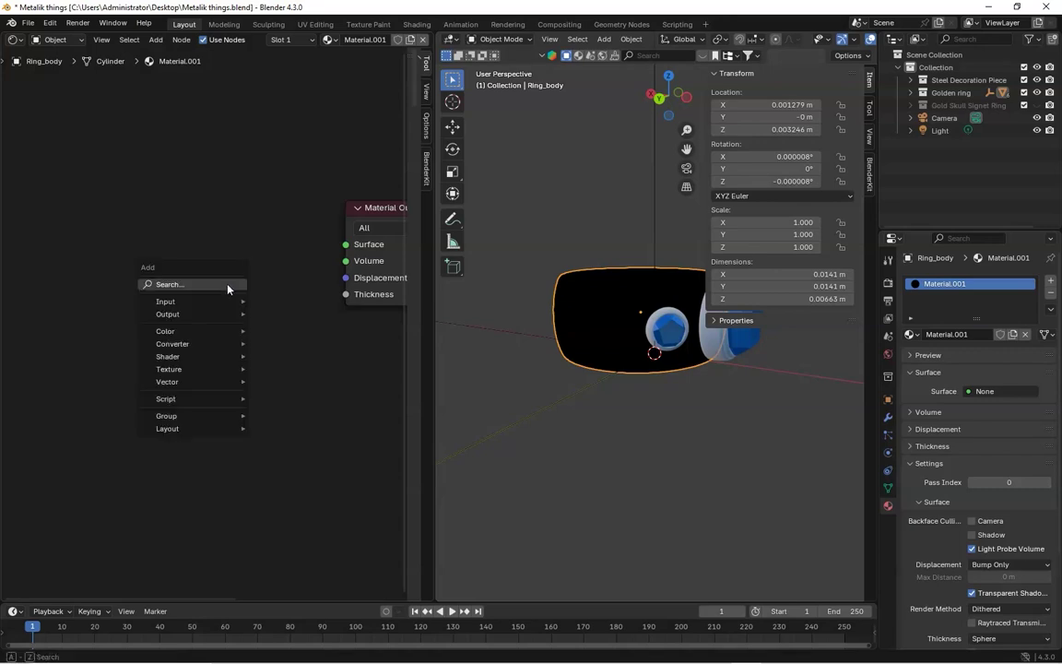
pyautogui.click(220, 282)
pyautogui.write('met')
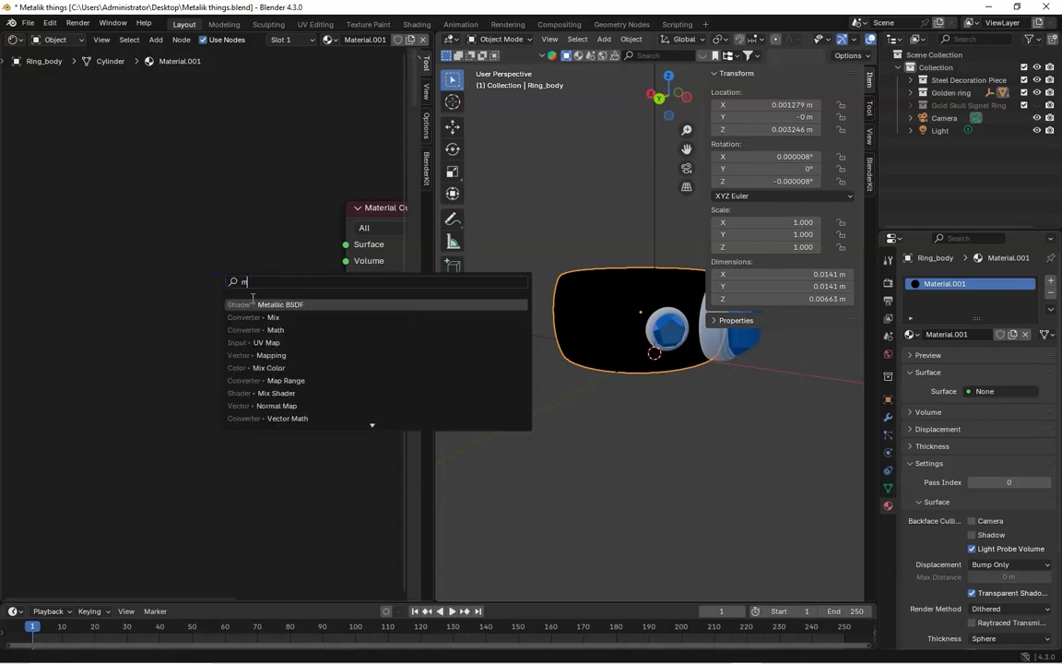
pyautogui.press('Return')
pyautogui.click(273, 220)
pyautogui.moveTo(243, 248); pyautogui.dragTo(266, 256)
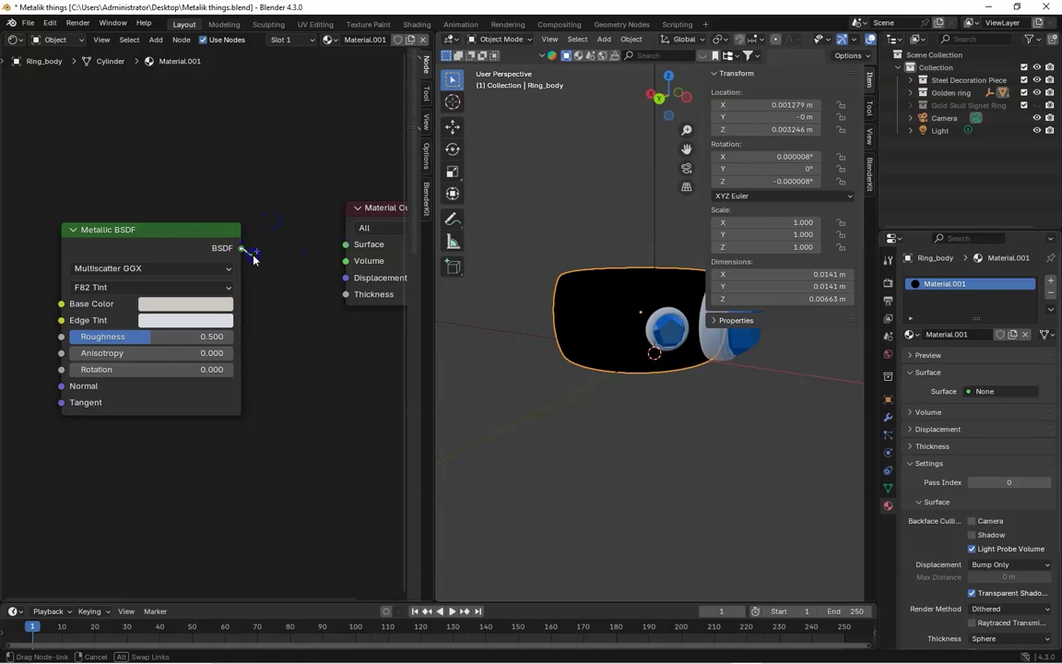
pyautogui.moveTo(344, 245); pyautogui.dragTo(345, 244)
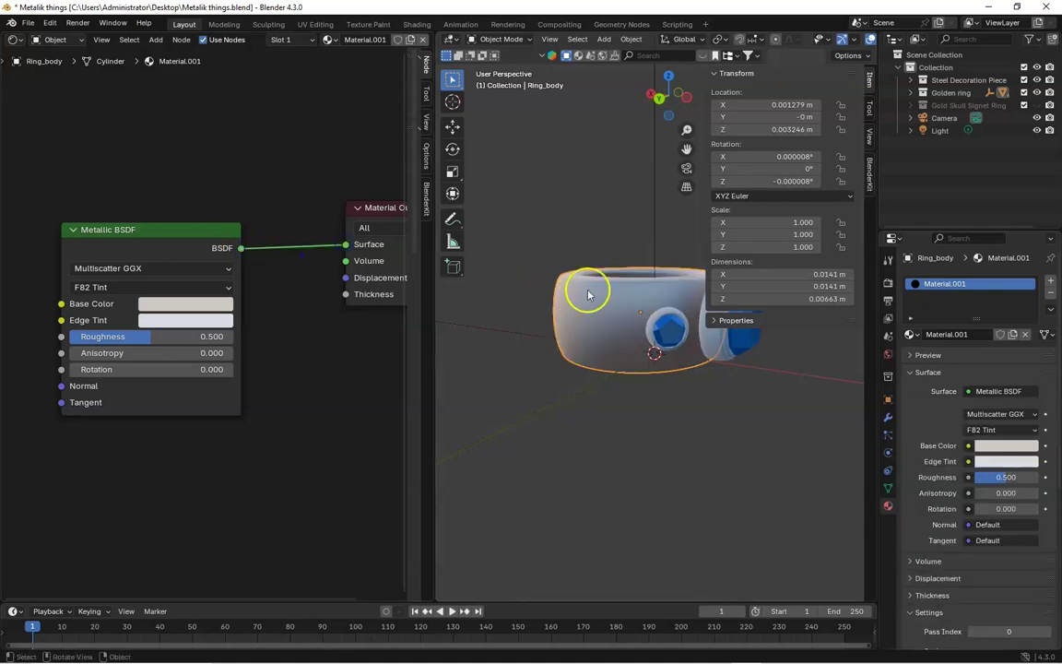
pyautogui.moveTo(605, 88); pyautogui.dragTo(481, 108, button='middle')
pyautogui.moveTo(686, 149); pyautogui.dragTo(623, 157)
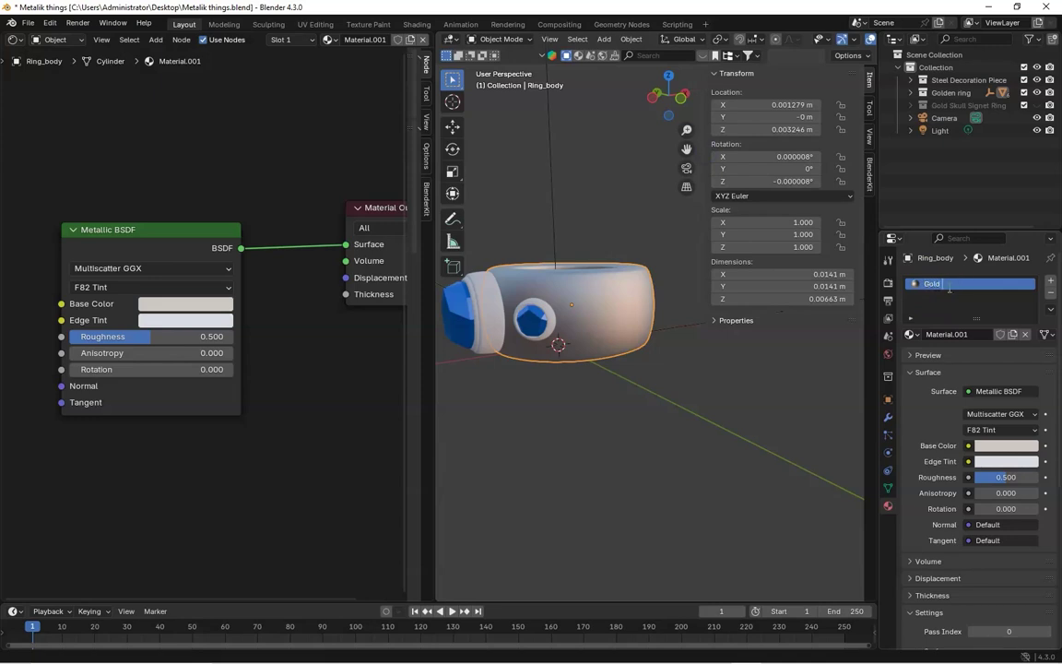
# Rename the material to Gold Ring and assign it to the first small gem socket
pyautogui.write('ng')
pyautogui.press('Return')
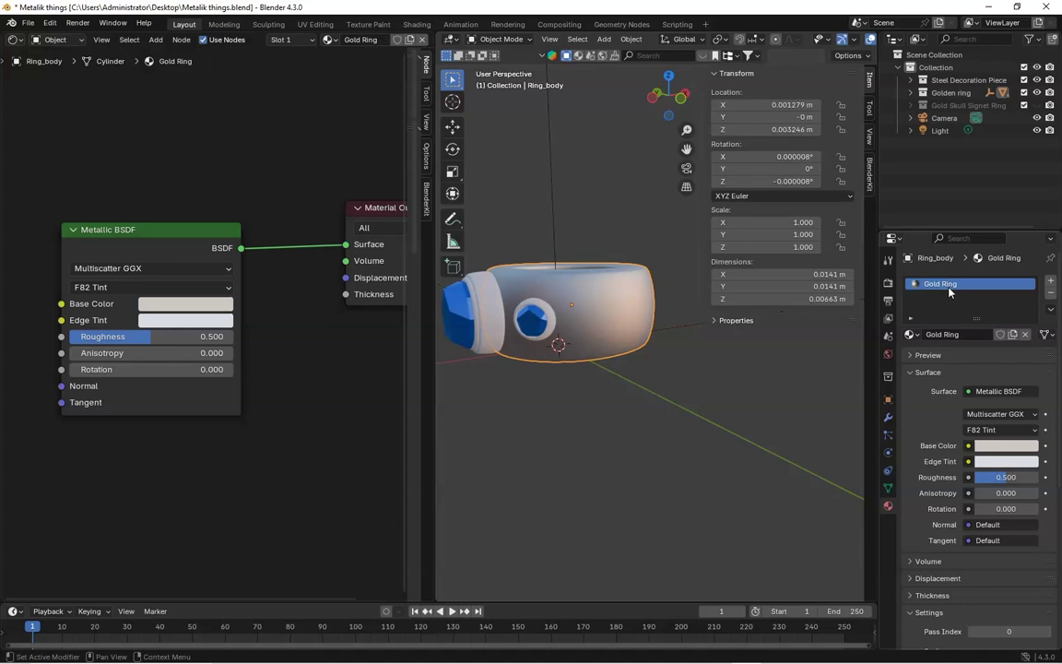
pyautogui.click(535, 308)
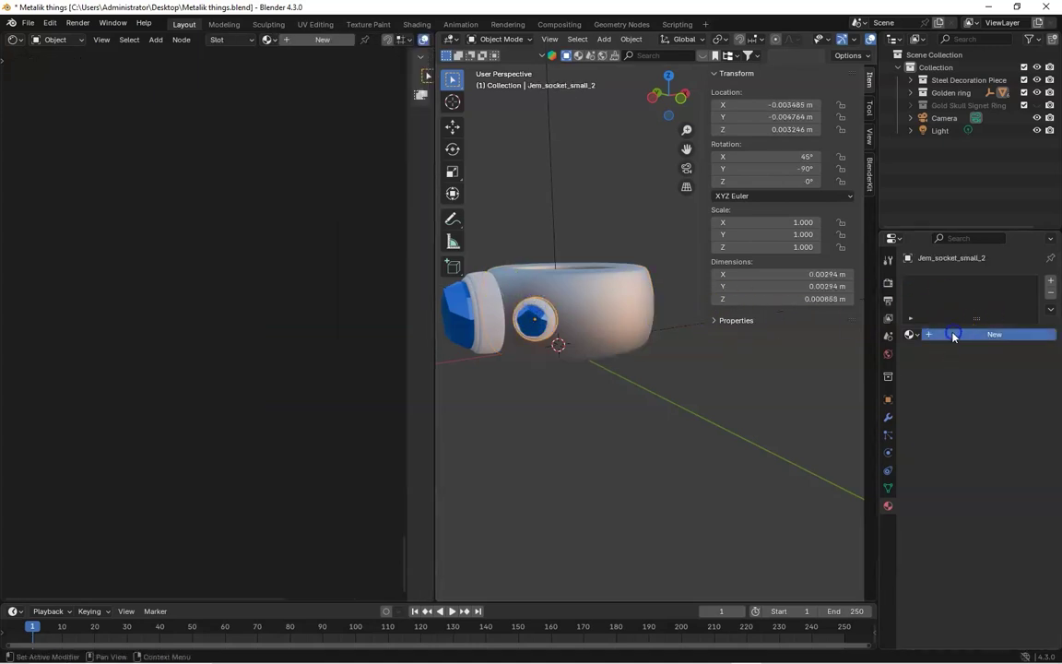
pyautogui.click(953, 337)
pyautogui.click(1050, 291)
pyautogui.click(911, 333)
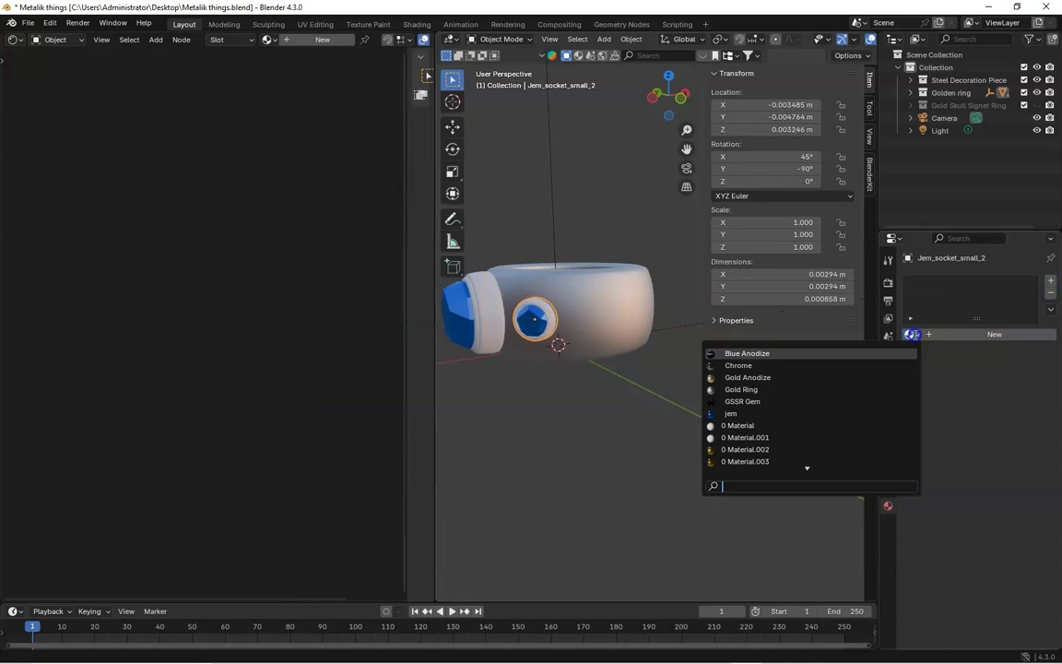
pyautogui.scroll(-2, 761, 434)
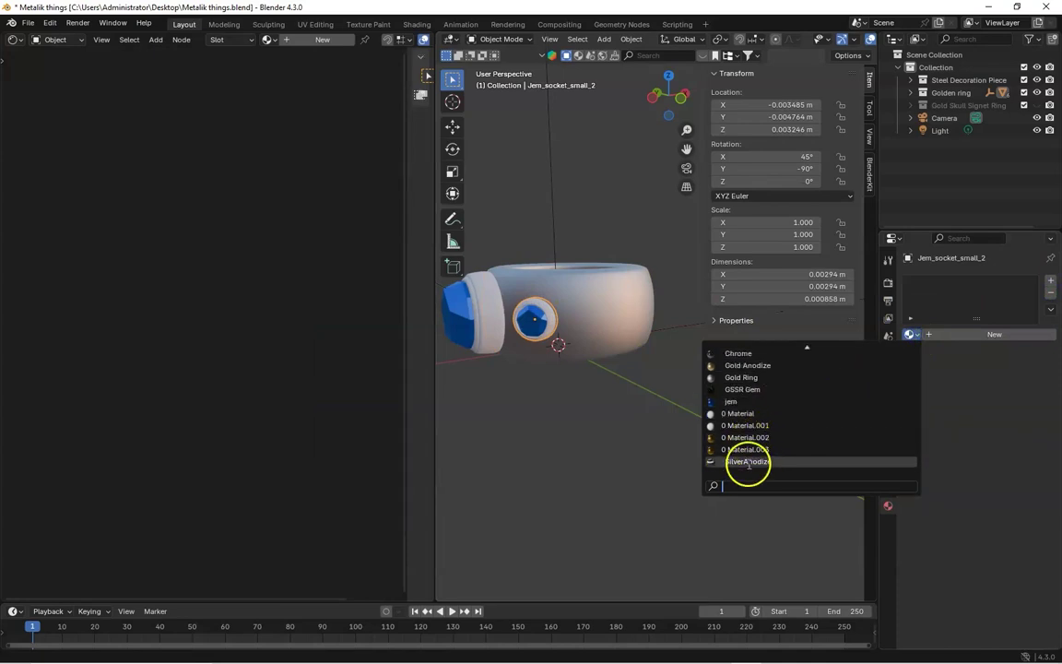
pyautogui.write('go')
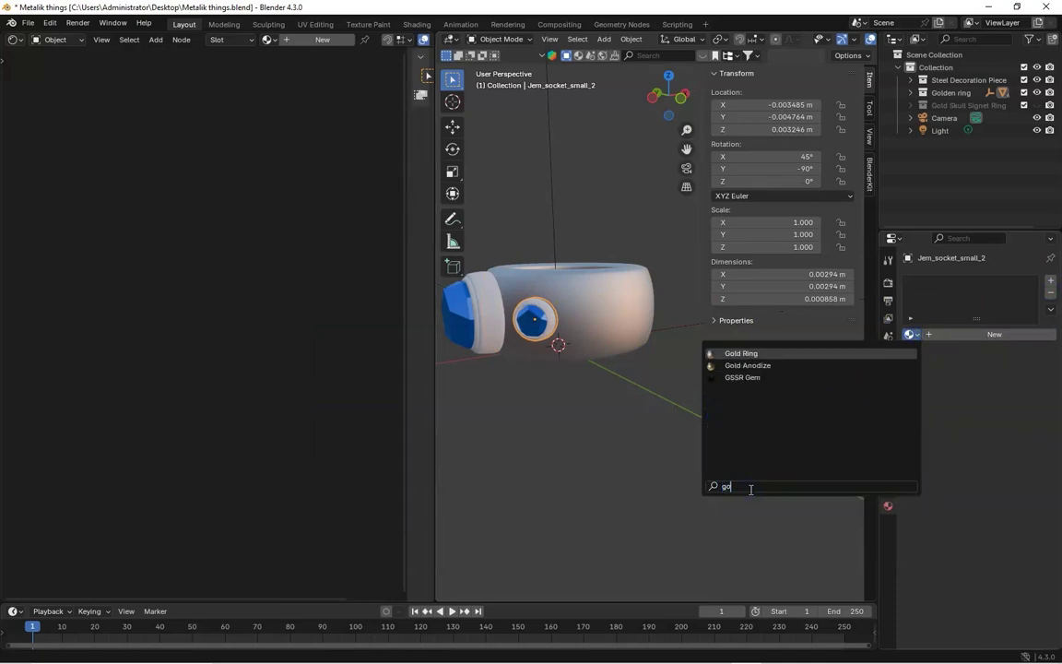
pyautogui.write('l')
pyautogui.click(766, 353)
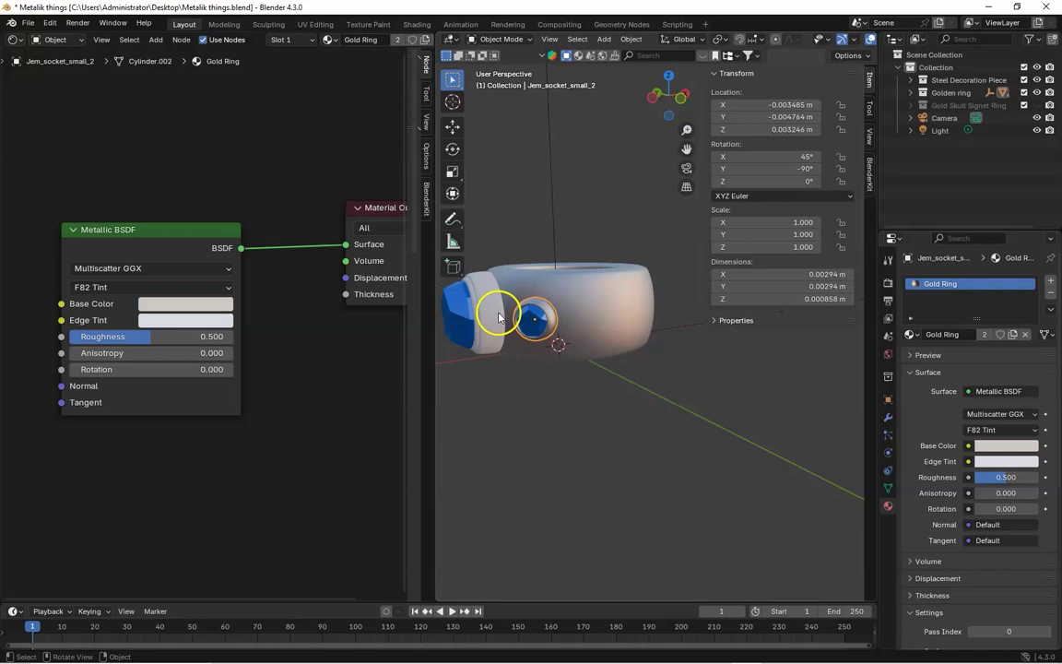
# Assign the Gold Ring material to the big gem socket
pyautogui.click(496, 316)
pyautogui.click(910, 333)
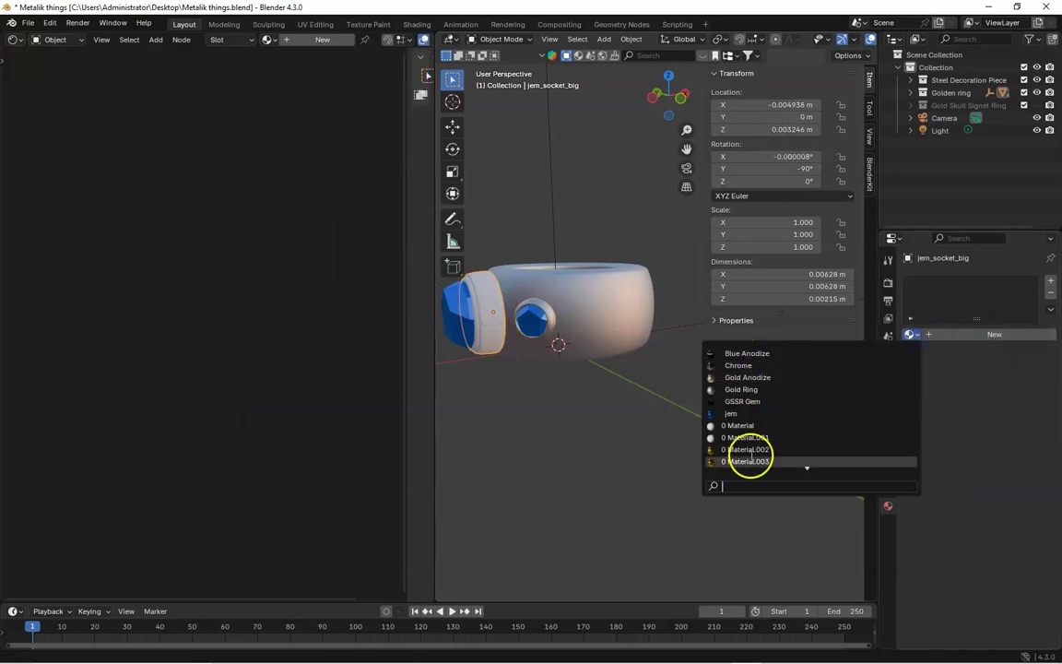
pyautogui.click(745, 495)
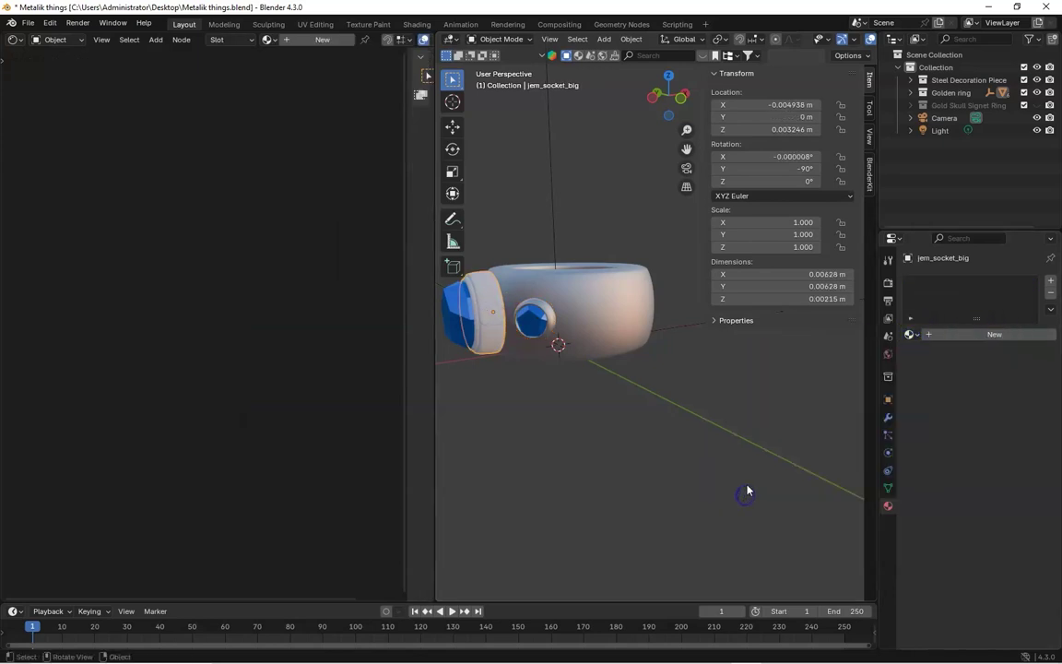
pyautogui.click(910, 334)
pyautogui.write('gol')
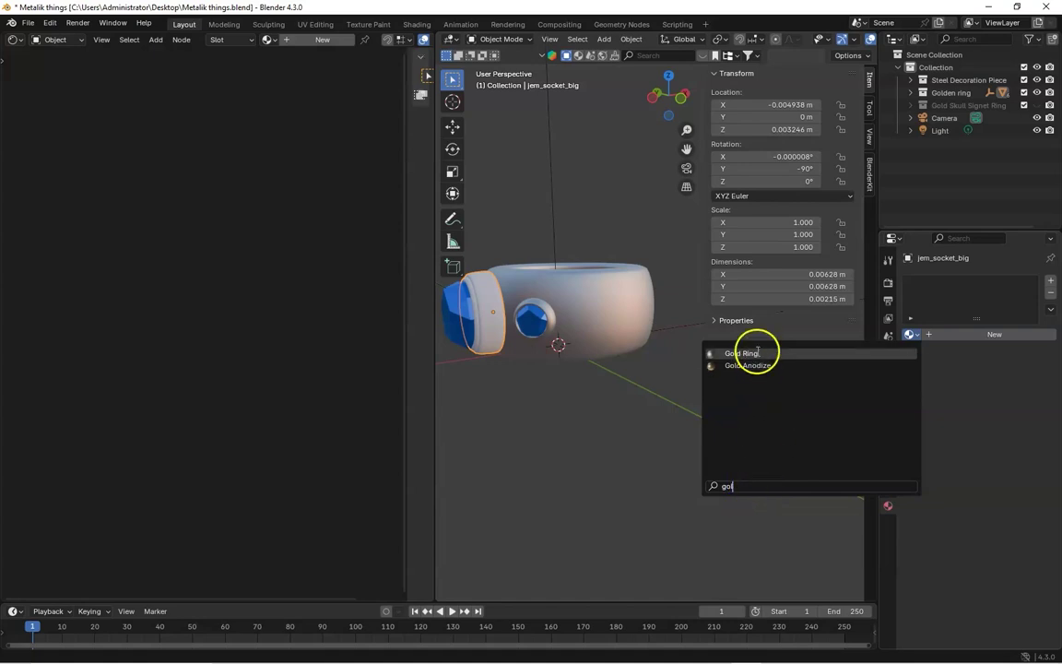
pyautogui.click(745, 353)
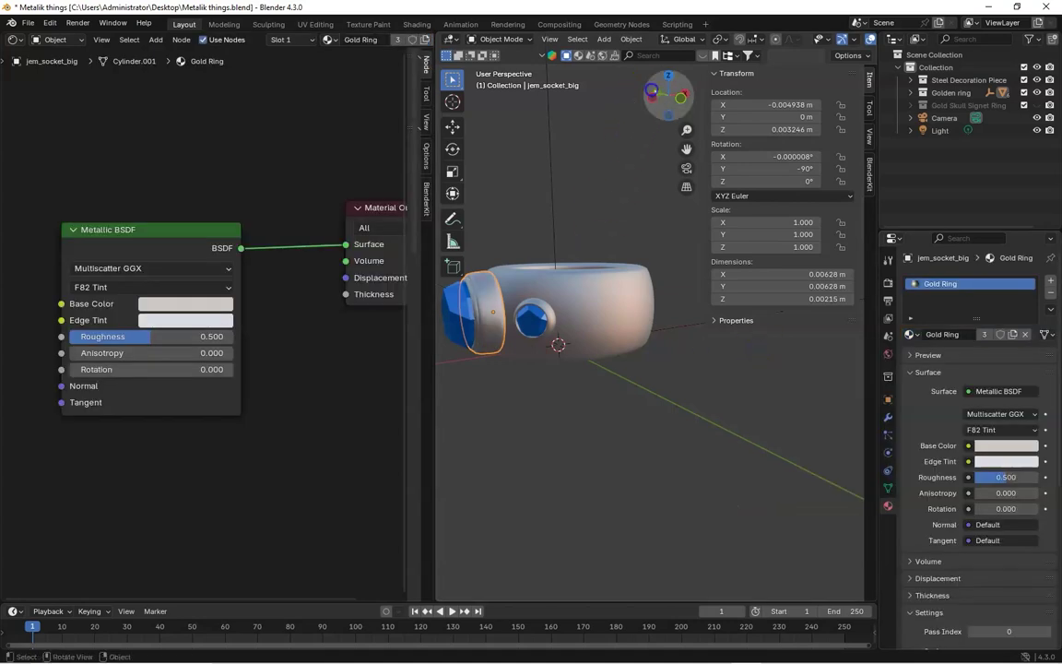
# Assign the Gold Ring material to the other small gem socket
pyautogui.moveTo(590, 361); pyautogui.dragTo(703, 364, button='middle')
pyautogui.click(688, 350)
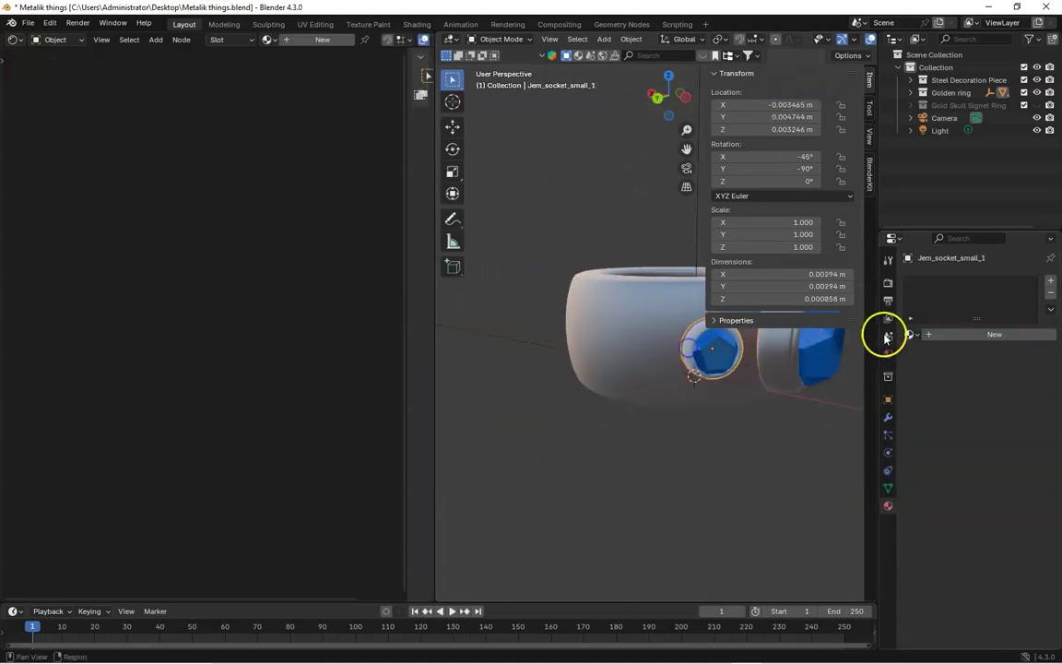
pyautogui.click(910, 334)
pyautogui.write('go')
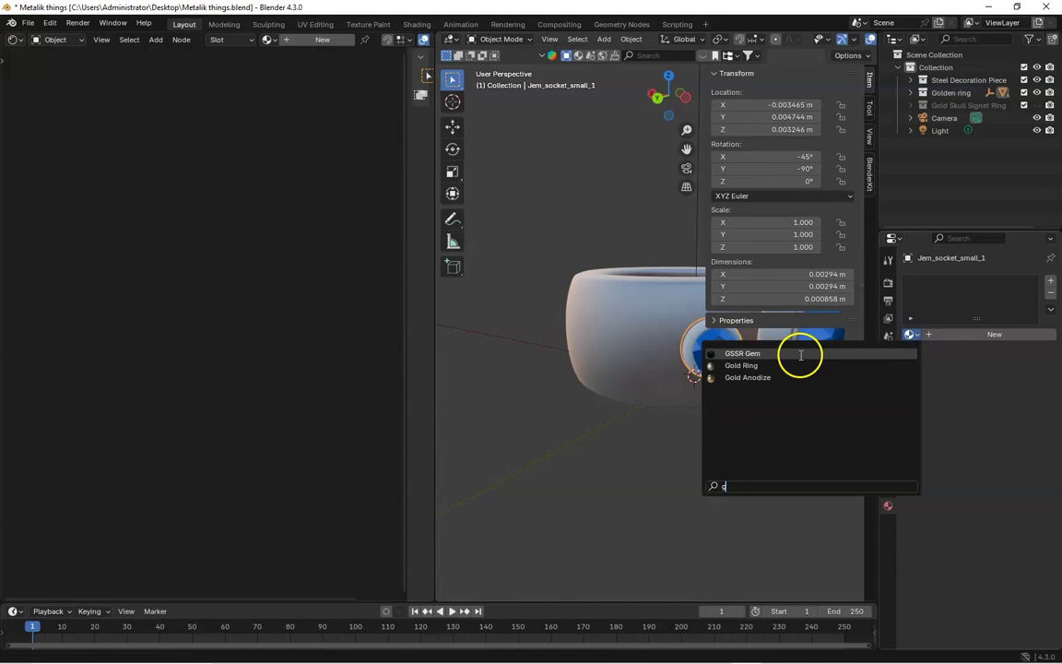
pyautogui.click(762, 365)
pyautogui.moveTo(673, 106); pyautogui.dragTo(594, 185)
pyautogui.moveTo(668, 101); pyautogui.dragTo(690, 221)
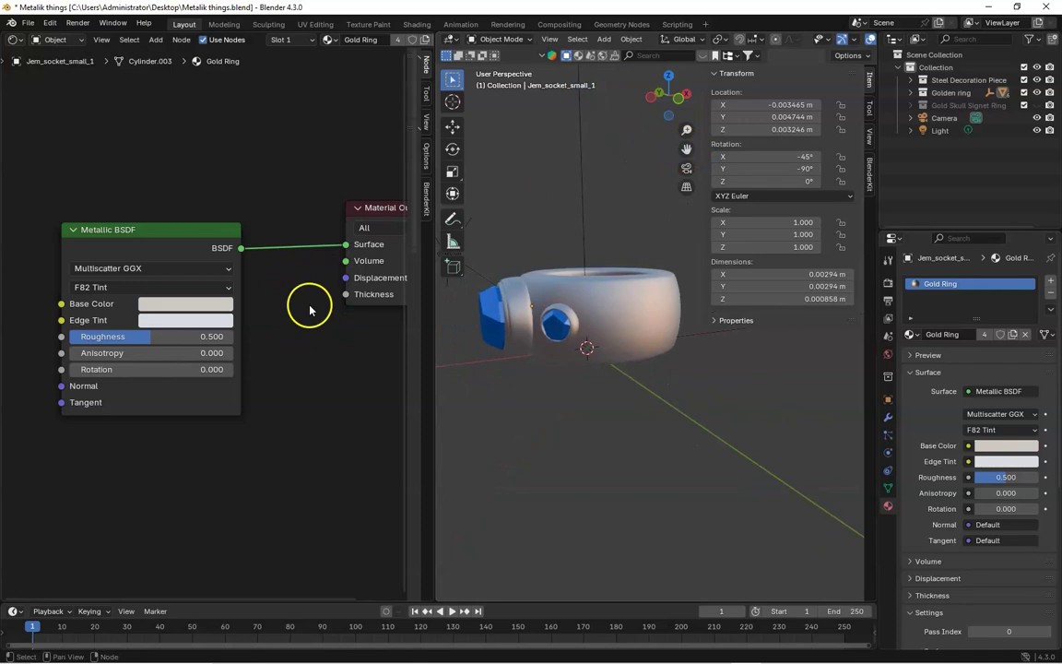
pyautogui.click(96, 288)
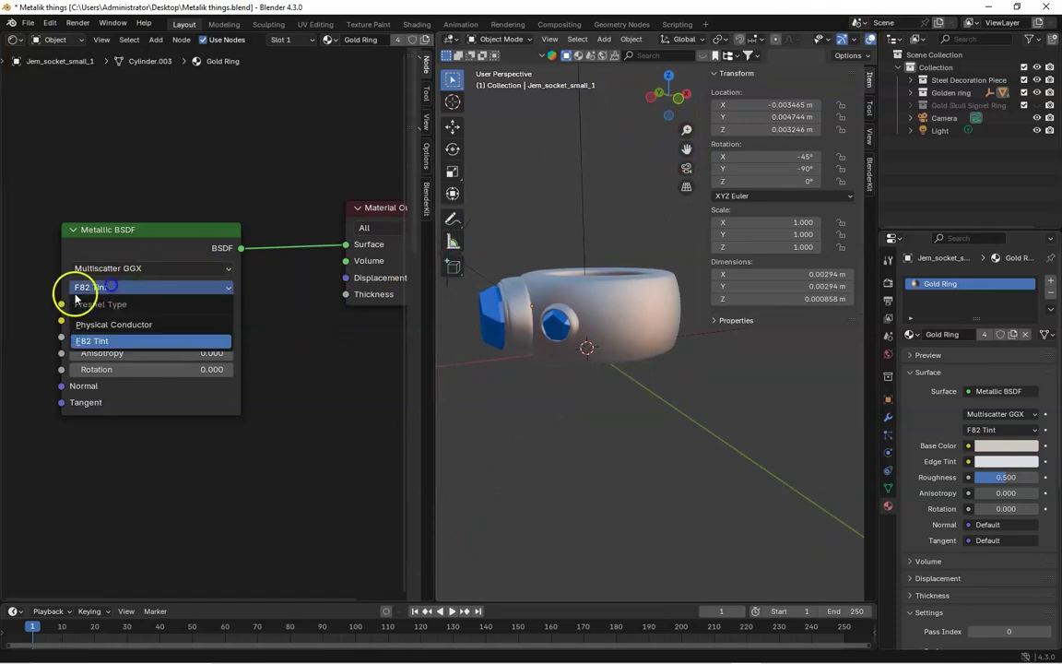
pyautogui.click(122, 342)
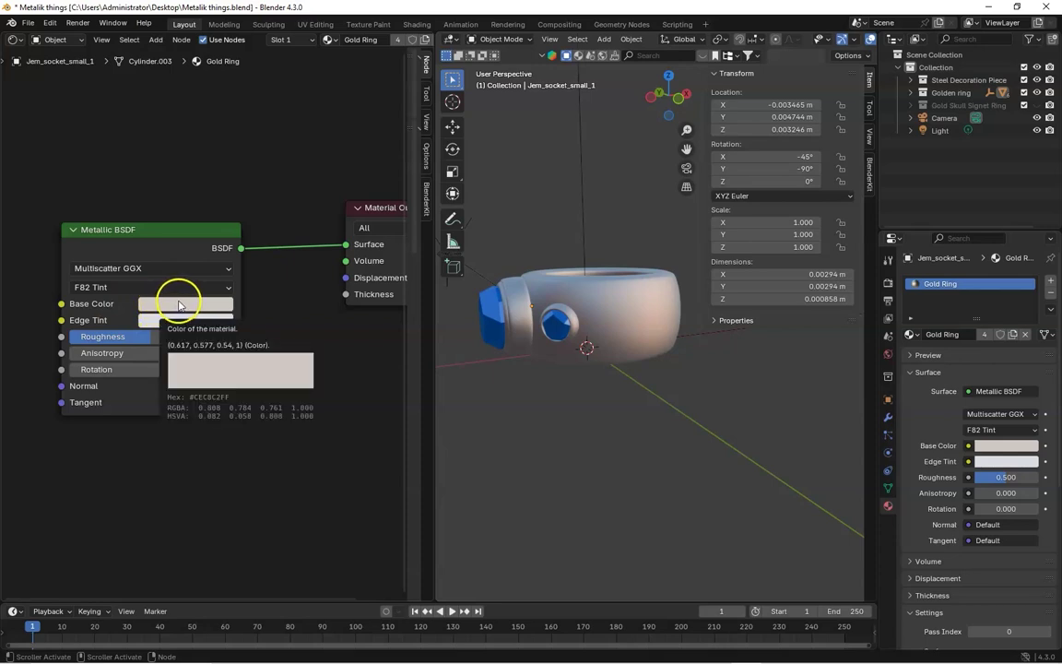
pyautogui.click(188, 304)
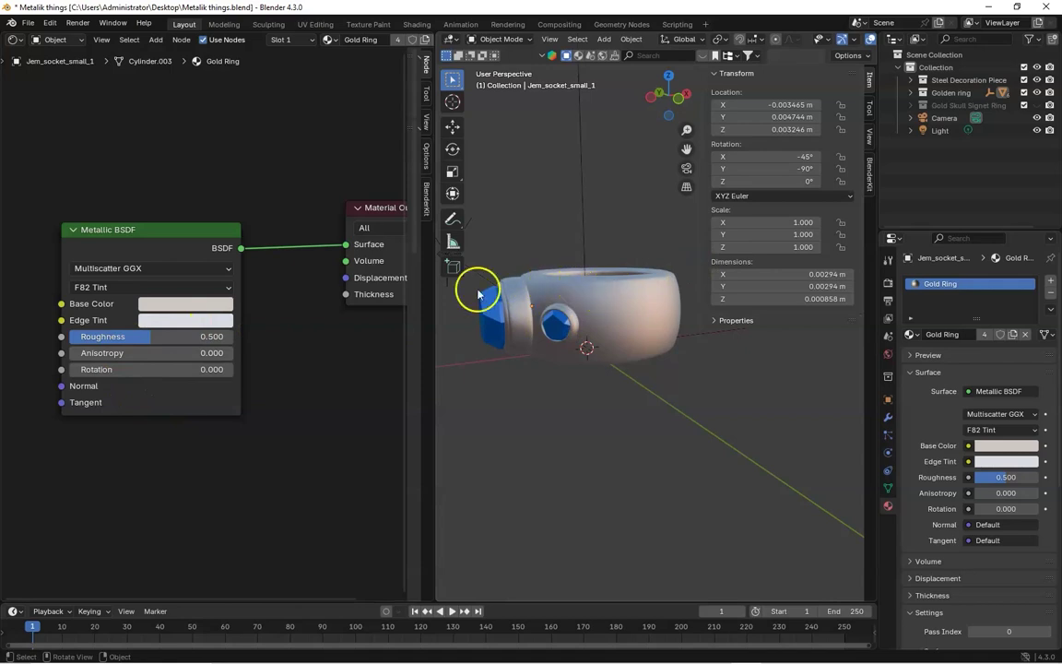
# Make the Base Color a saturated gold and recolour the Edge Tint to orange #E3992B
pyautogui.click(175, 305)
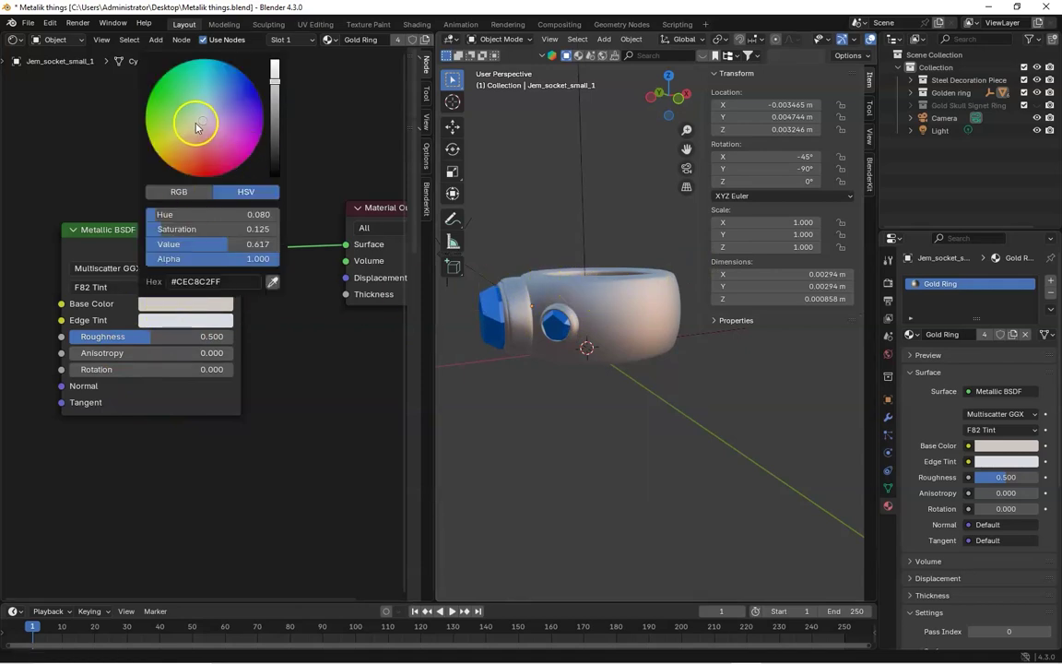
pyautogui.moveTo(196, 127); pyautogui.dragTo(179, 150)
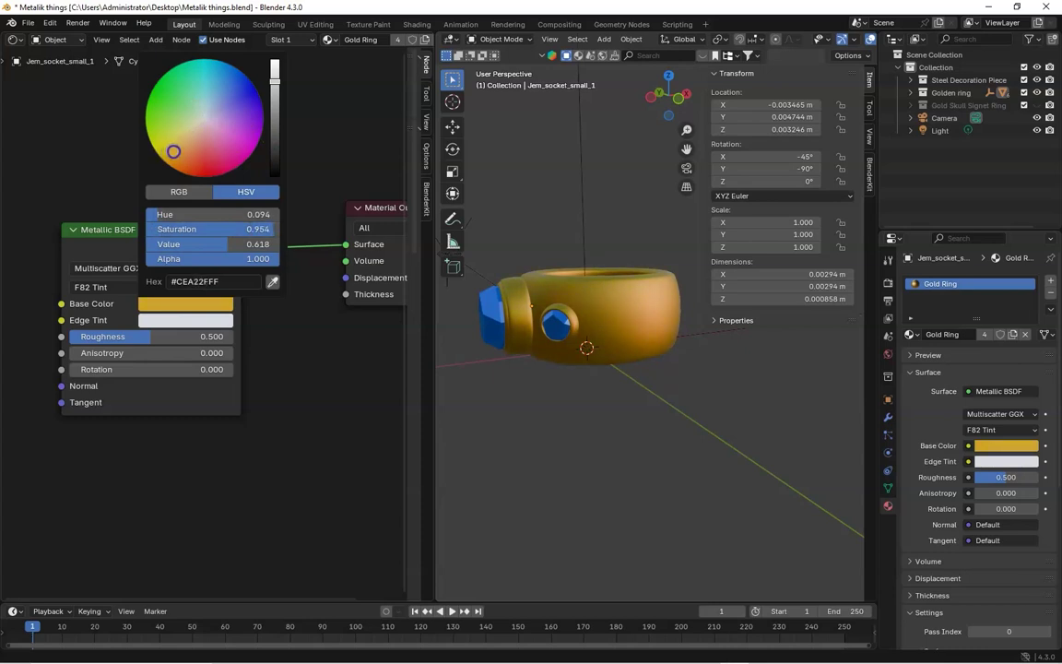
pyautogui.click(185, 320)
pyautogui.moveTo(217, 159)
pyautogui.mouseDown()
pyautogui.moveTo(171, 141)
pyautogui.moveTo(179, 173)
pyautogui.moveTo(246, 156)
pyautogui.moveTo(185, 136)
pyautogui.moveTo(183, 166)
pyautogui.moveTo(259, 159)
pyautogui.mouseUp()
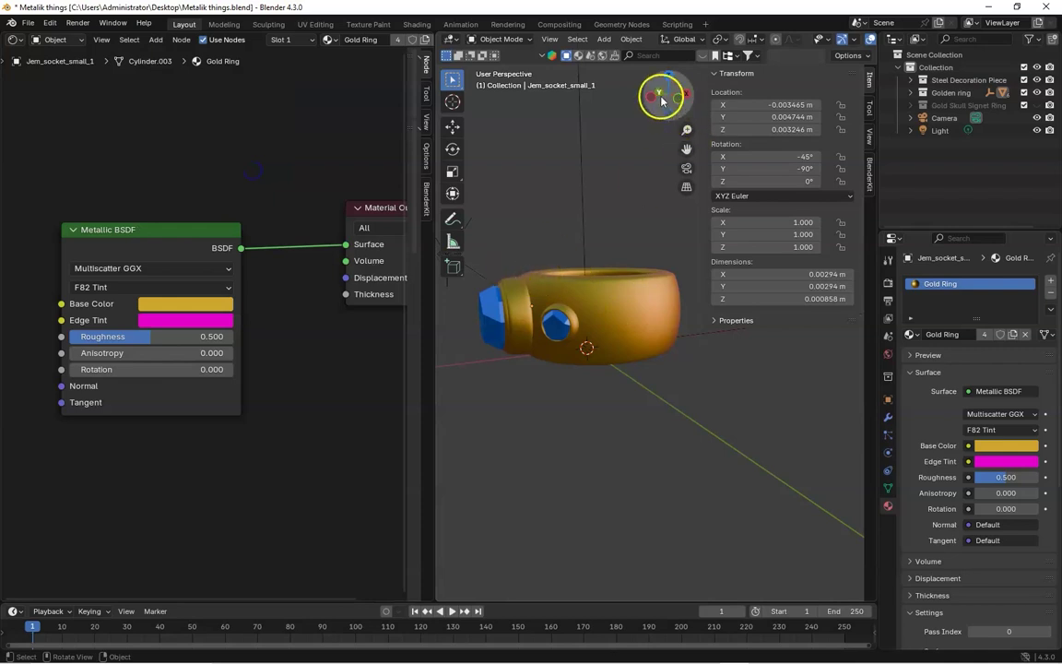
pyautogui.moveTo(659, 95); pyautogui.dragTo(527, 242)
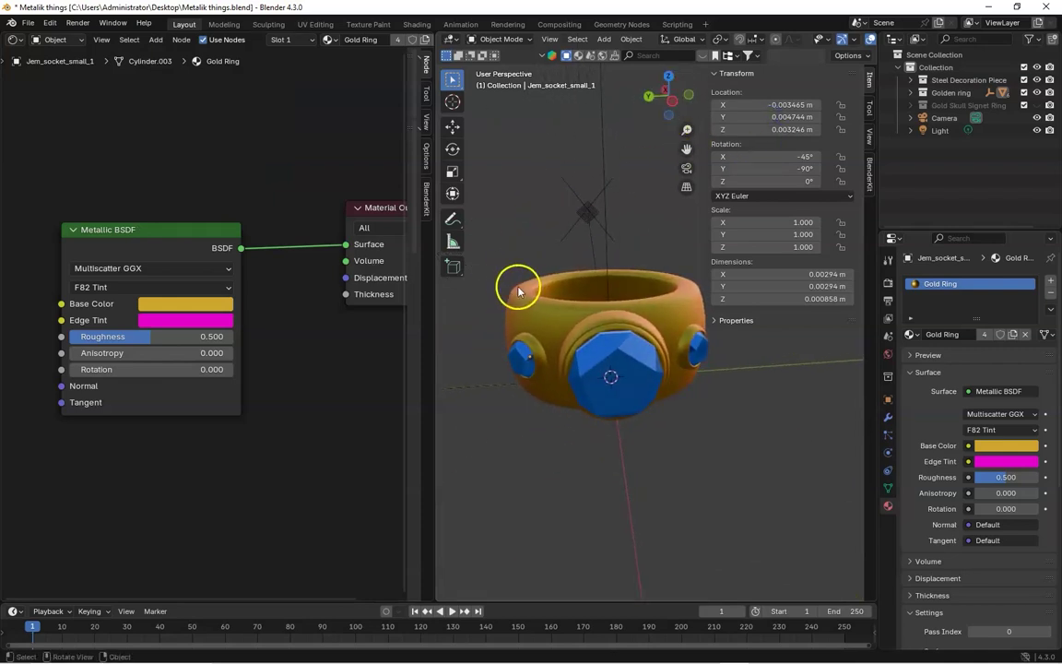
pyautogui.click(164, 320)
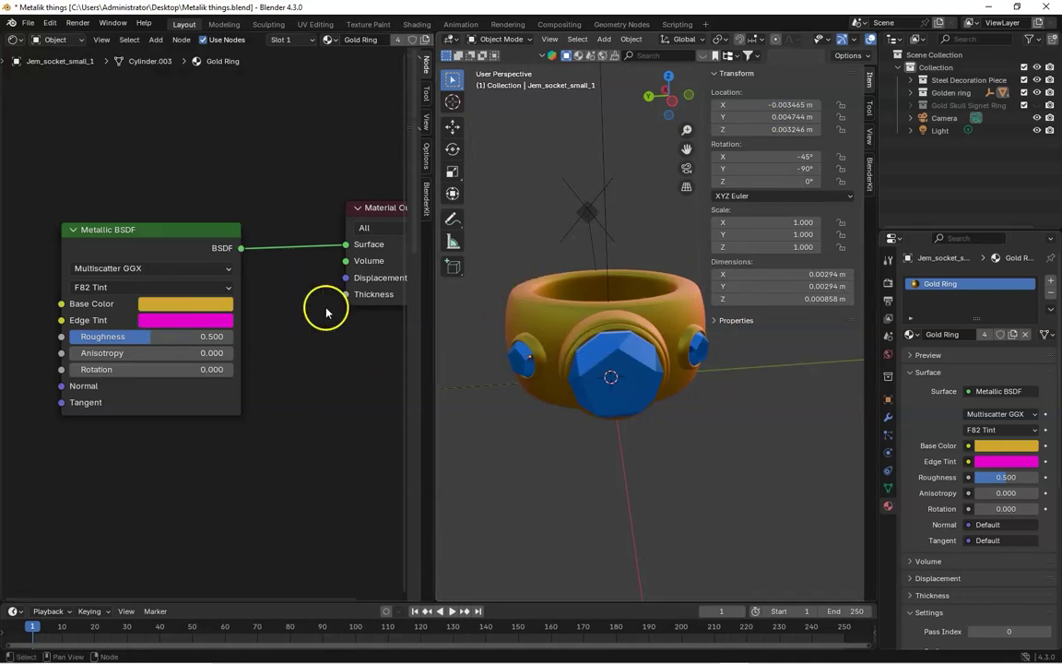
pyautogui.click(197, 323)
# Change the Gold Ring's Edge Tint to orange #E3640C
pyautogui.moveTo(190, 179); pyautogui.dragTo(175, 173)
pyautogui.moveTo(661, 91); pyautogui.dragTo(483, 99)
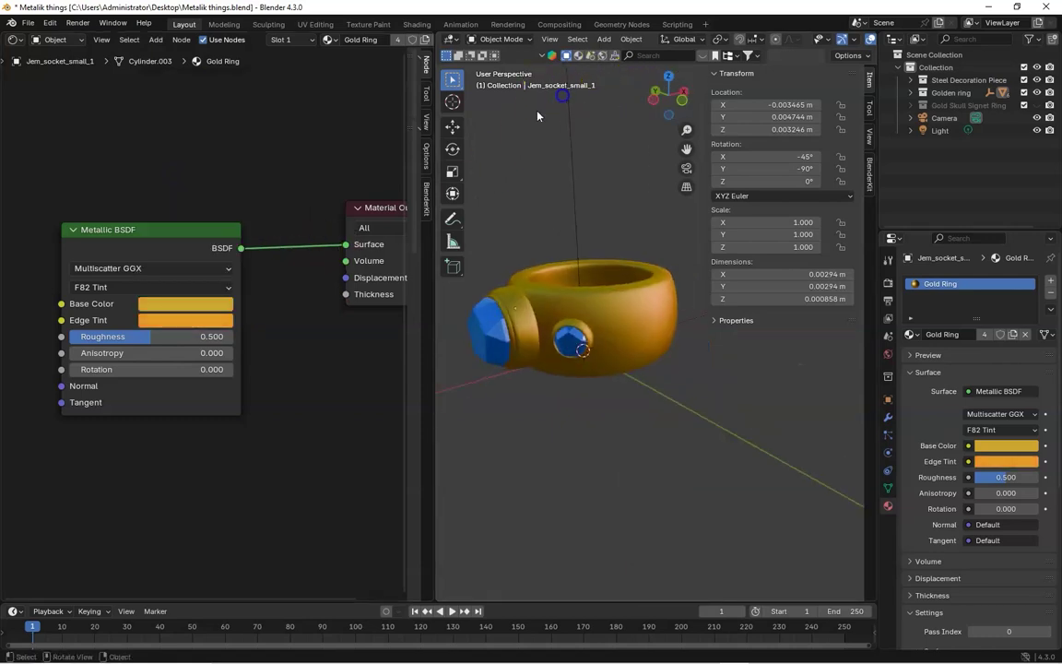
pyautogui.moveTo(657, 93); pyautogui.dragTo(563, 307)
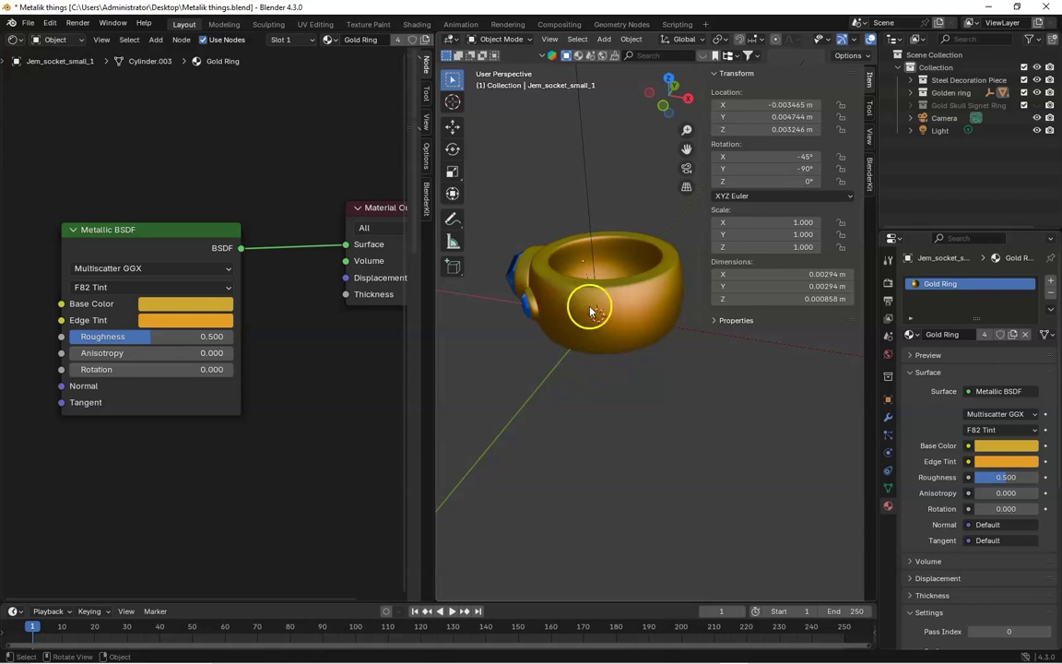
# Lower the Metallic BSDF Roughness to 0.241 for a glossier gold
pyautogui.moveTo(173, 337); pyautogui.dragTo(143, 338)
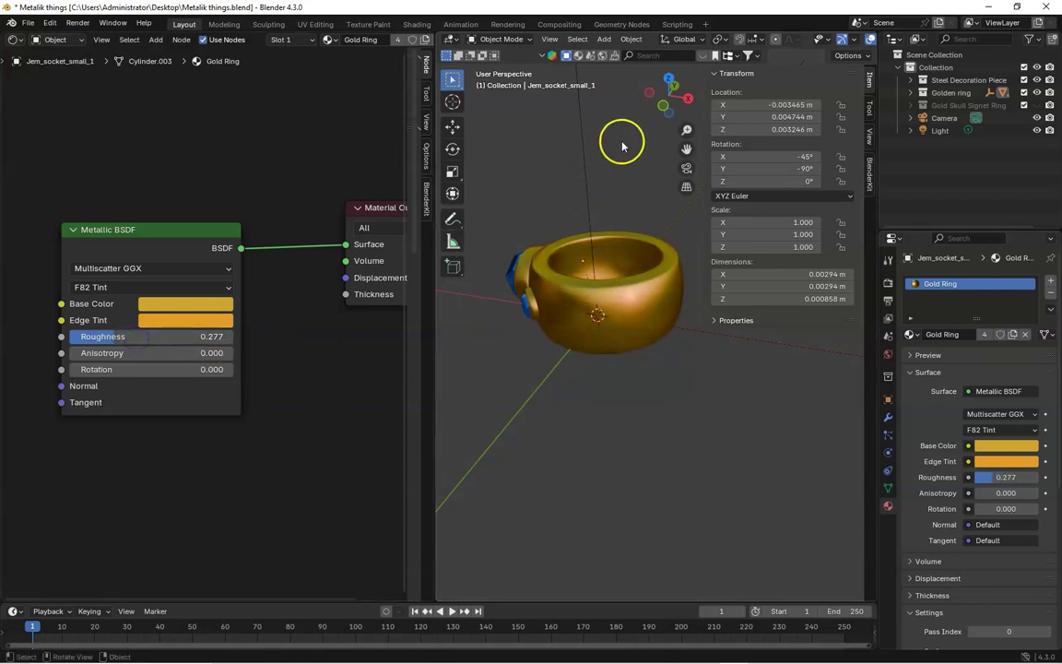
pyautogui.moveTo(665, 97); pyautogui.dragTo(602, 86)
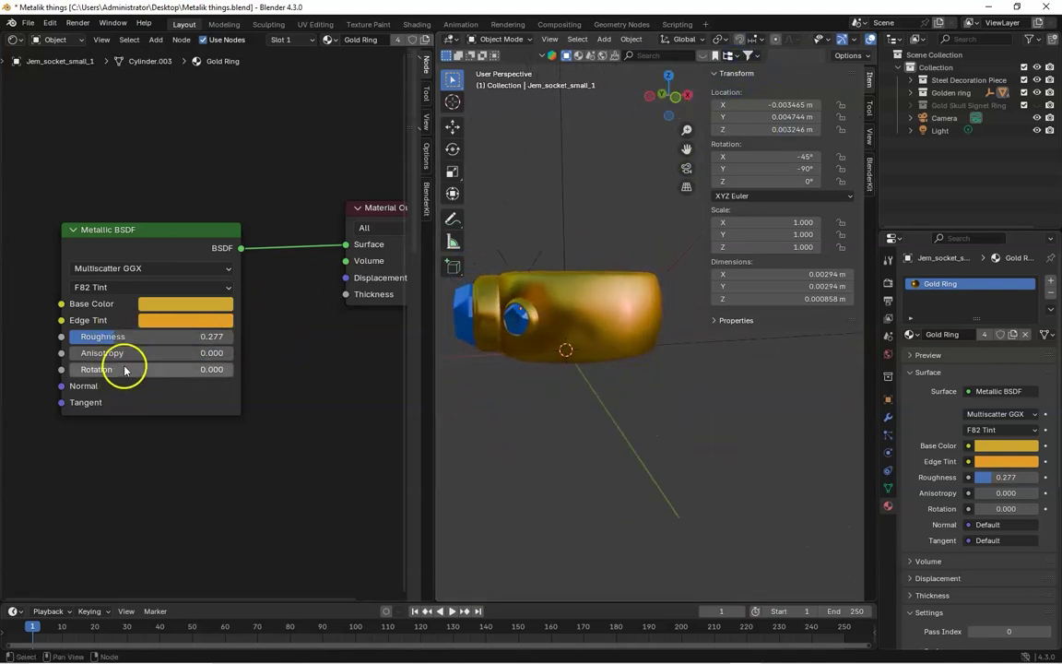
pyautogui.moveTo(130, 337); pyautogui.dragTo(152, 337)
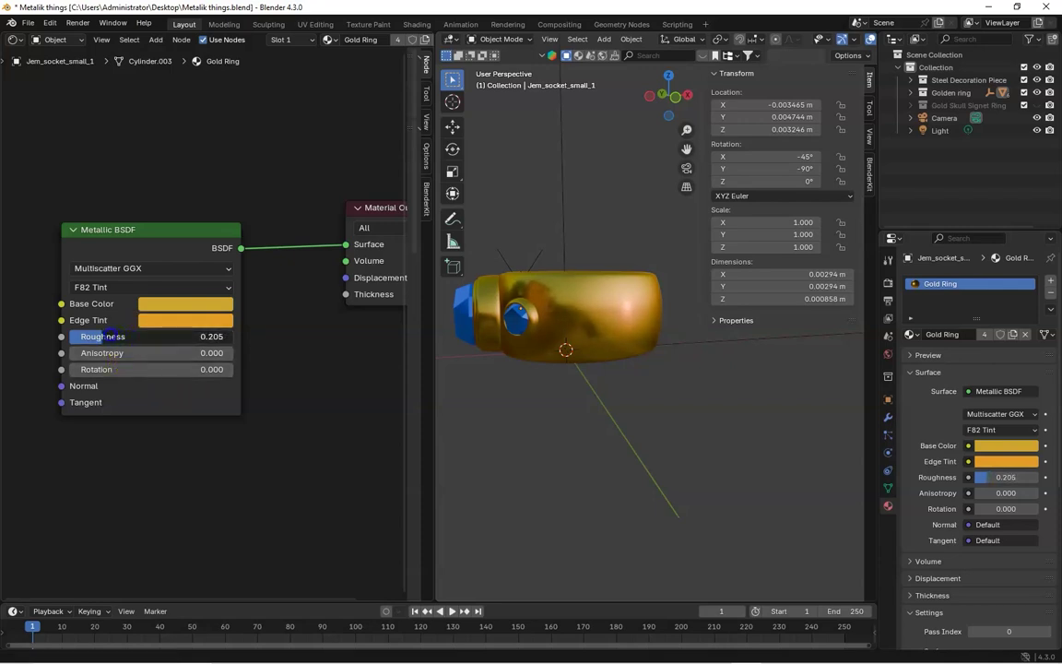
pyautogui.moveTo(124, 332); pyautogui.dragTo(109, 323)
pyautogui.moveTo(680, 122); pyautogui.dragTo(747, 103)
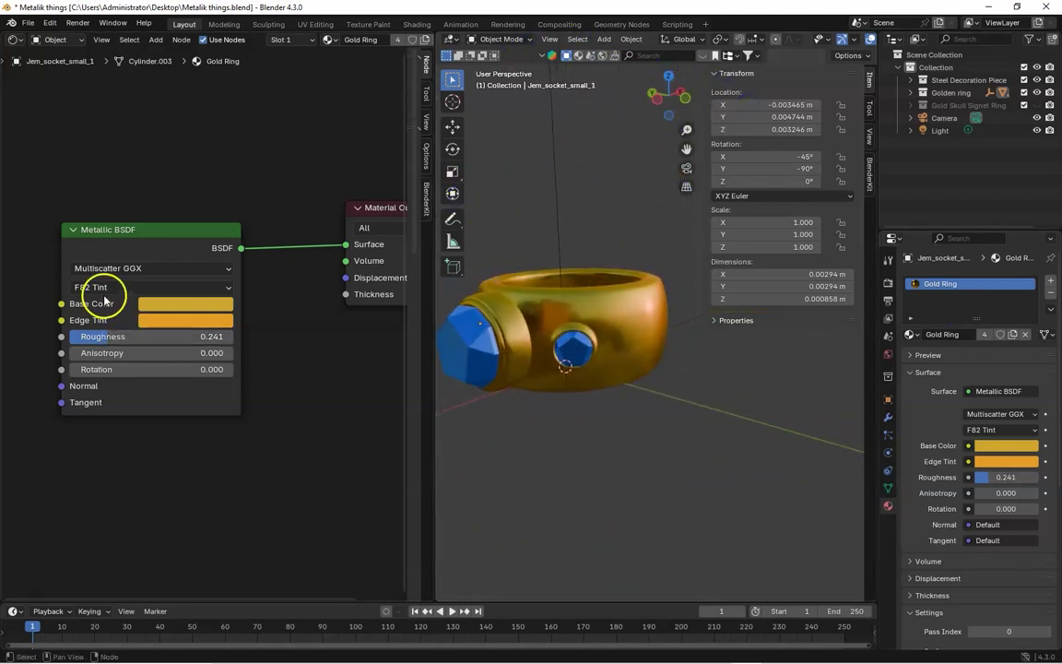
# Switch the Metallic BSDF Fresnel Type to Physical Conductor
pyautogui.click(106, 287)
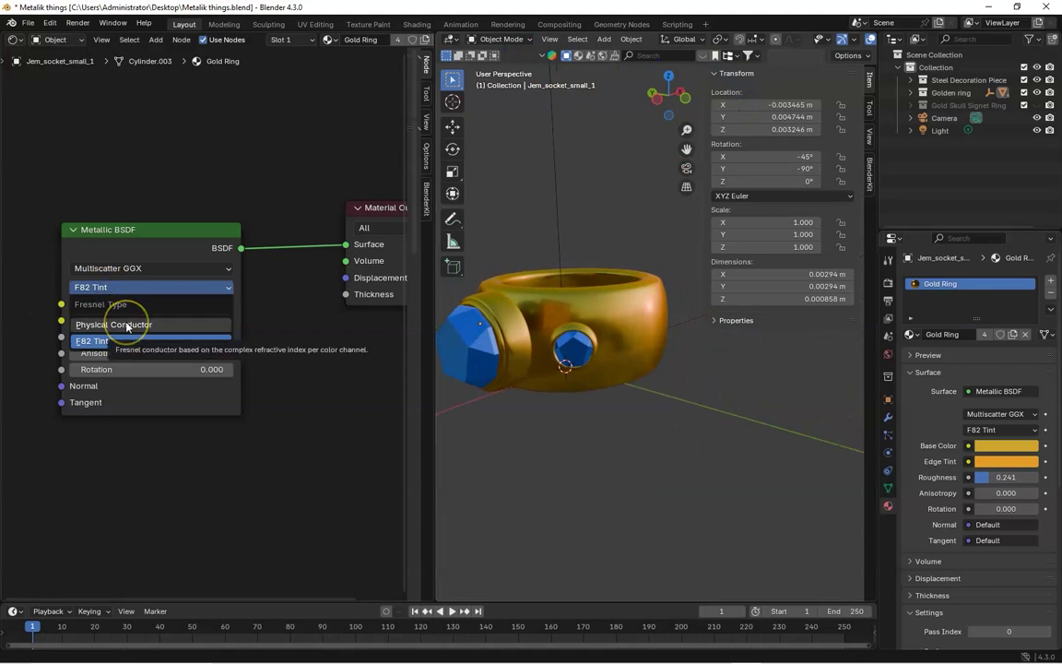
pyautogui.click(126, 325)
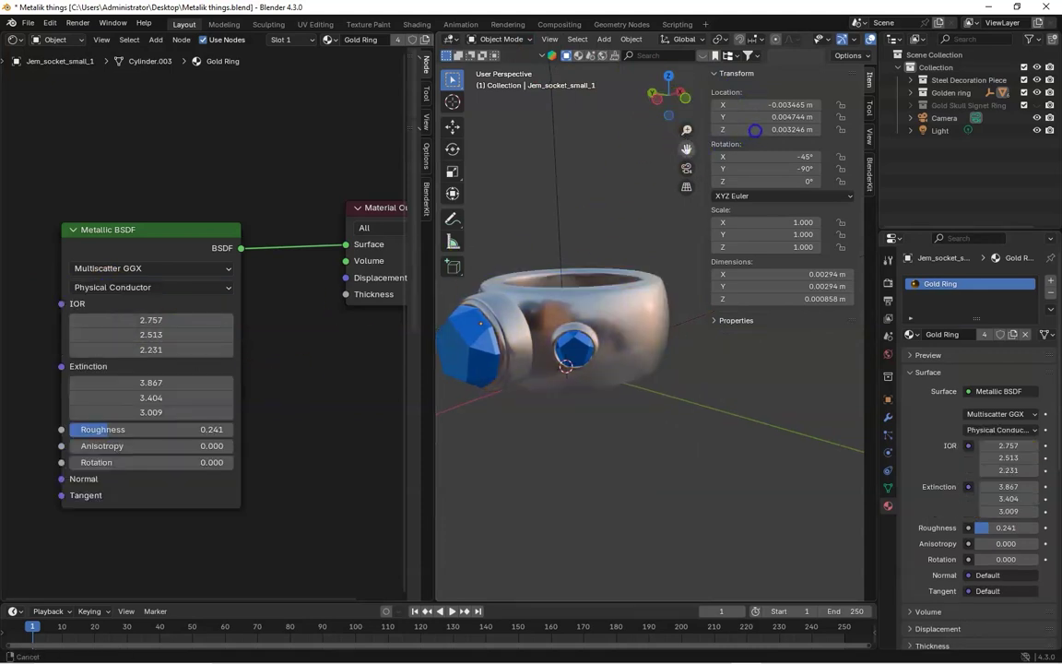
pyautogui.moveTo(670, 98); pyautogui.dragTo(592, 286)
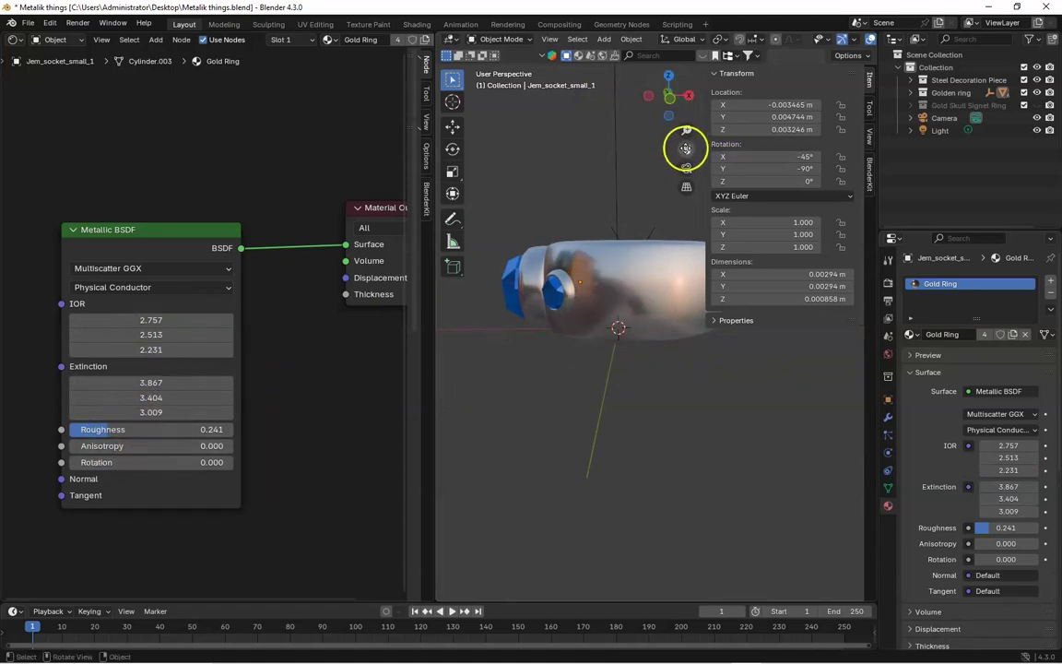
pyautogui.moveTo(687, 149); pyautogui.dragTo(676, 151)
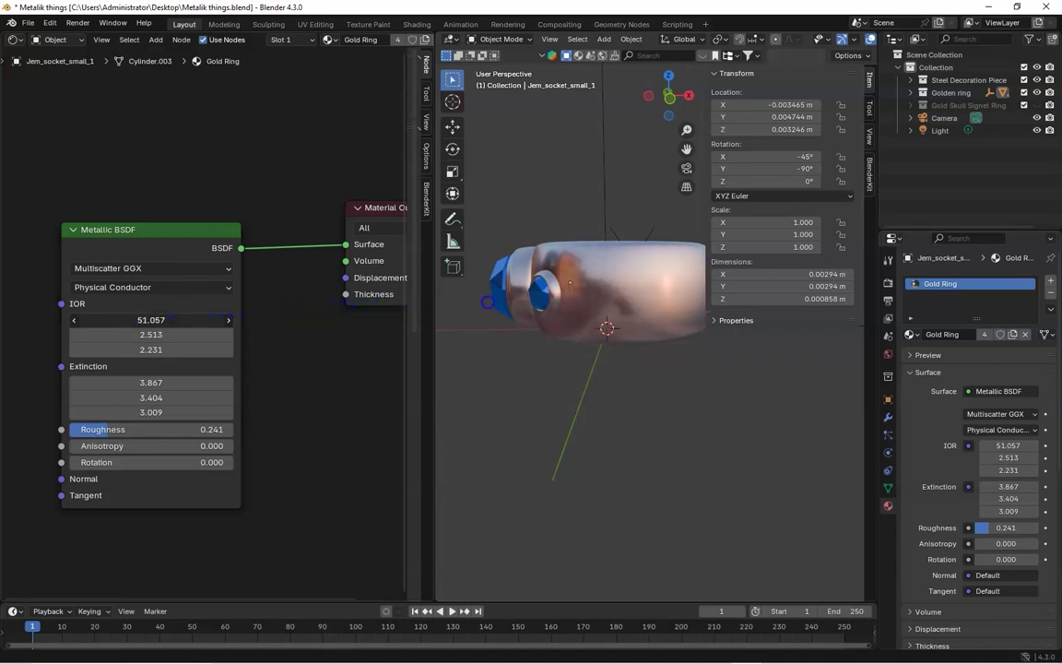
# Experiment with the IOR values, settling on 0.000, 10.313 and 3.831
pyautogui.moveTo(152, 320); pyautogui.dragTo(159, 350)
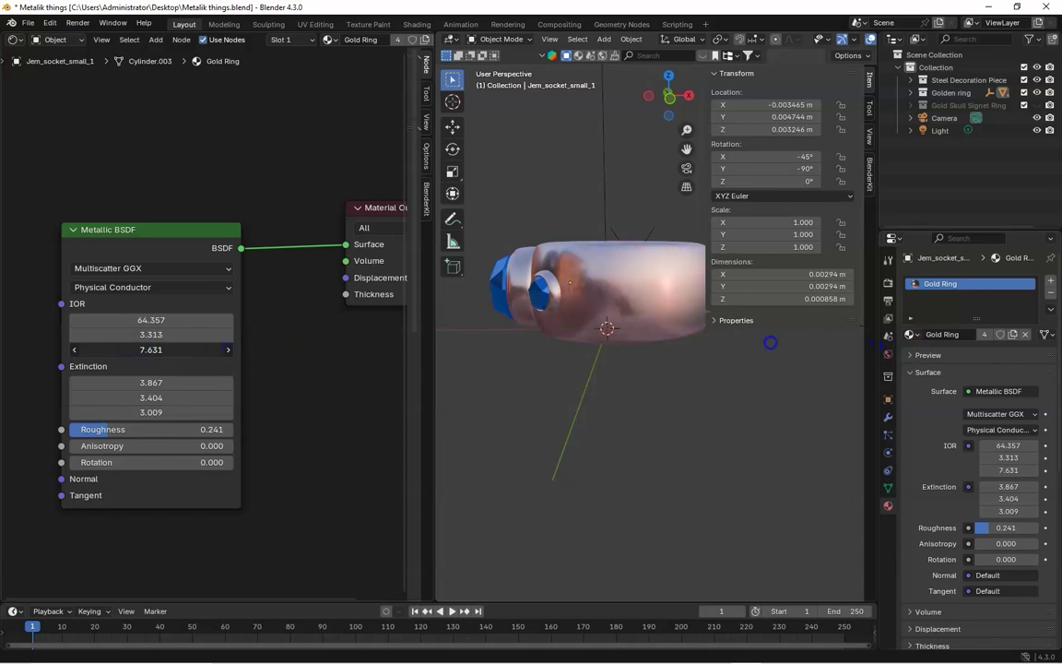
pyautogui.moveTo(770, 342); pyautogui.dragTo(638, 338)
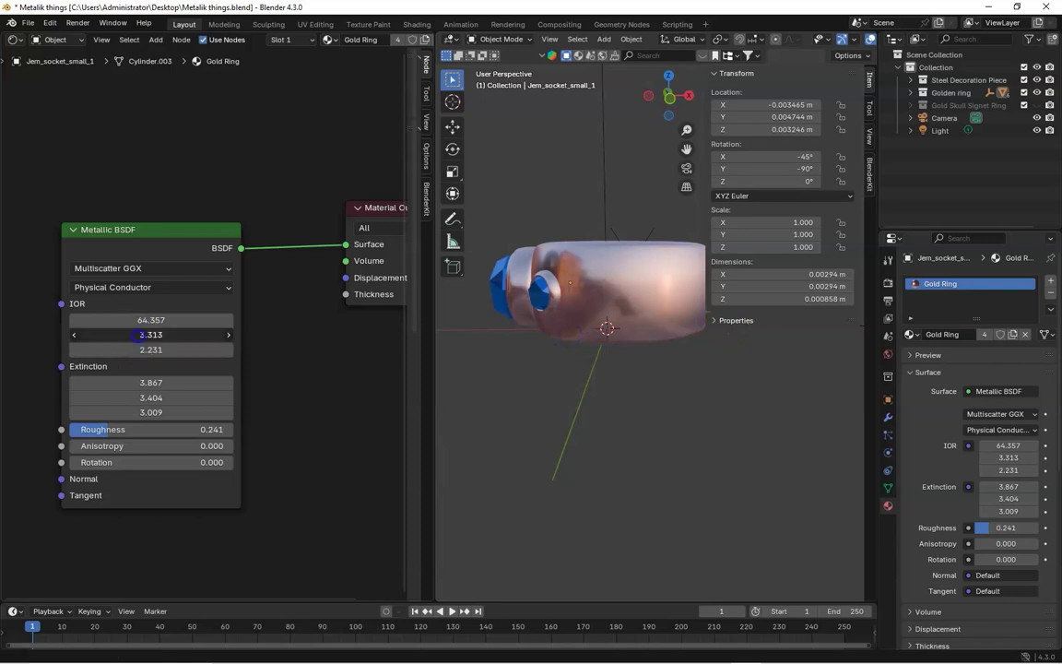
pyautogui.moveTo(262, 342); pyautogui.dragTo(145, 335)
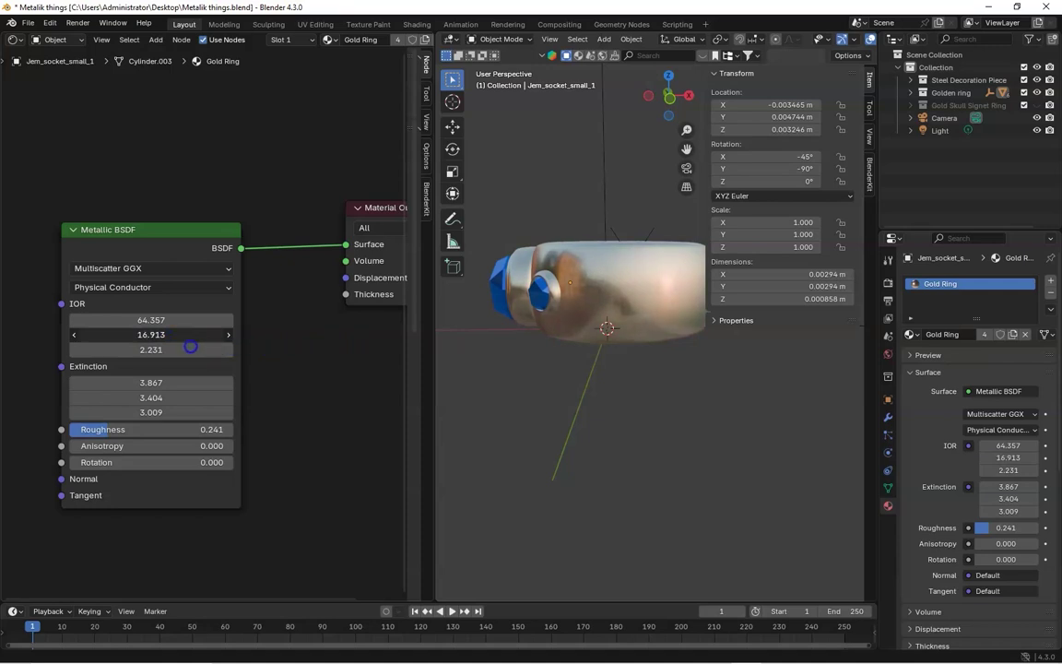
pyautogui.moveTo(381, 345); pyautogui.dragTo(305, 320)
pyautogui.moveTo(178, 320); pyautogui.dragTo(280, 319)
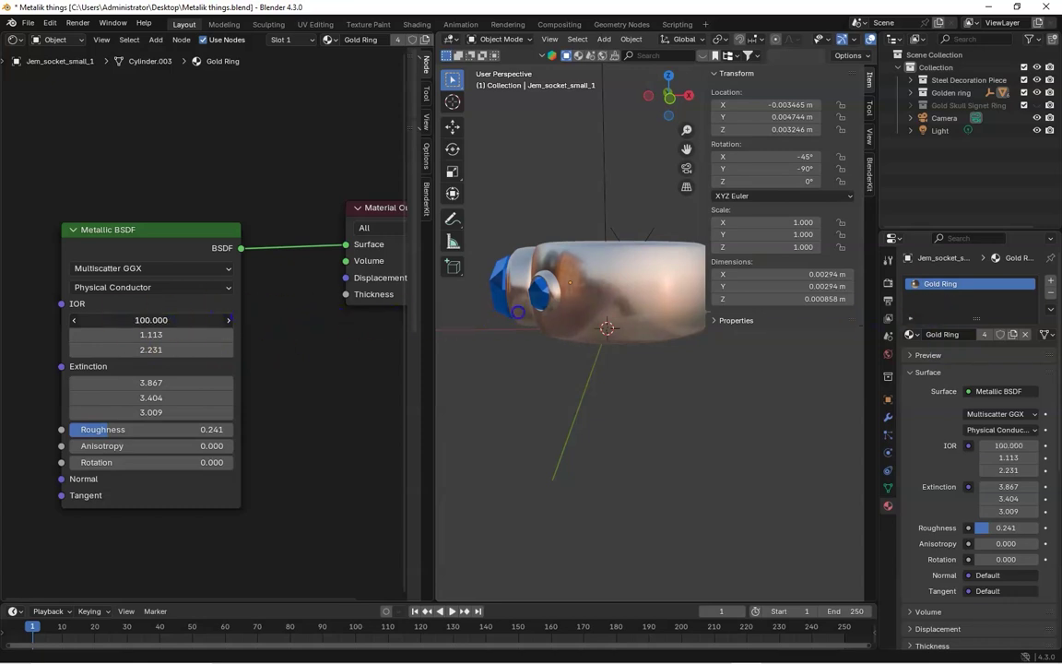
pyautogui.moveTo(263, 316); pyautogui.dragTo(157, 334)
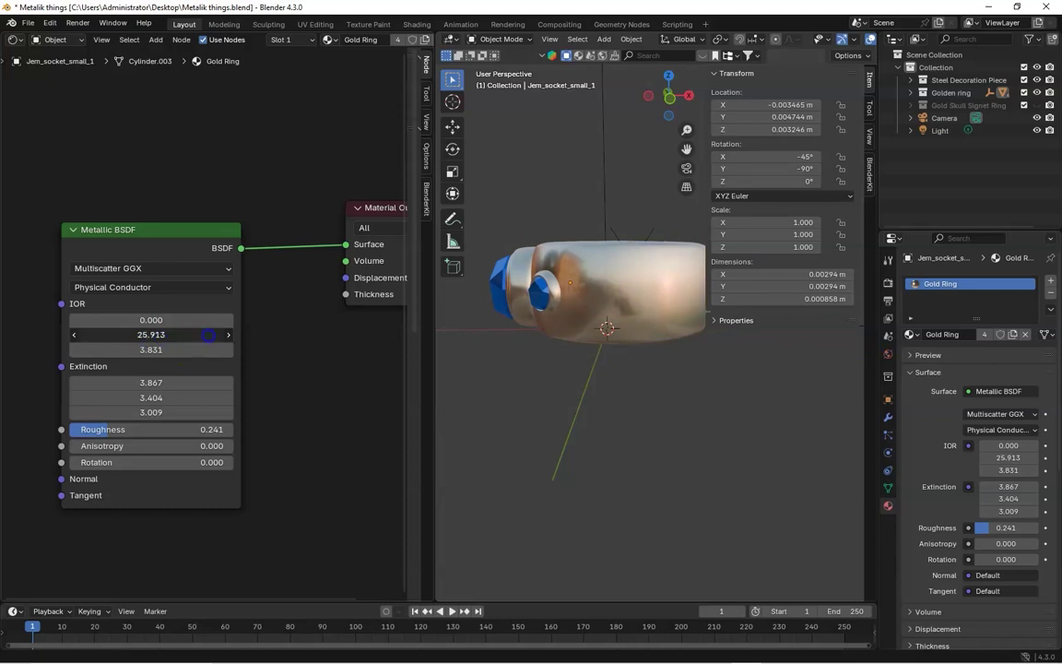
pyautogui.moveTo(168, 338); pyautogui.dragTo(130, 336)
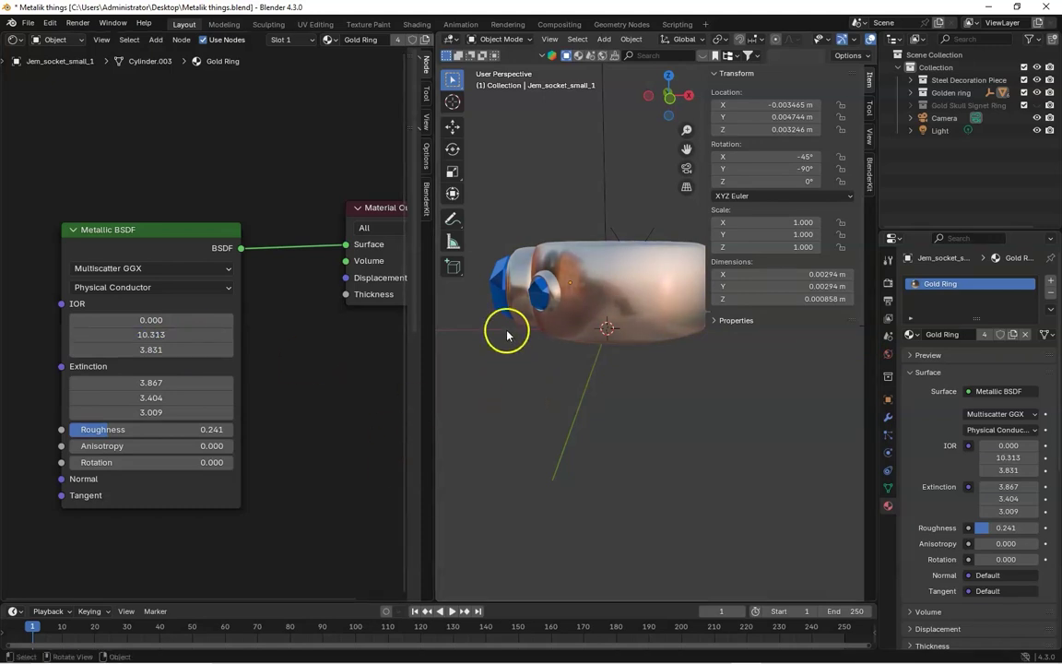
pyautogui.moveTo(406, 207); pyautogui.dragTo(348, 208)
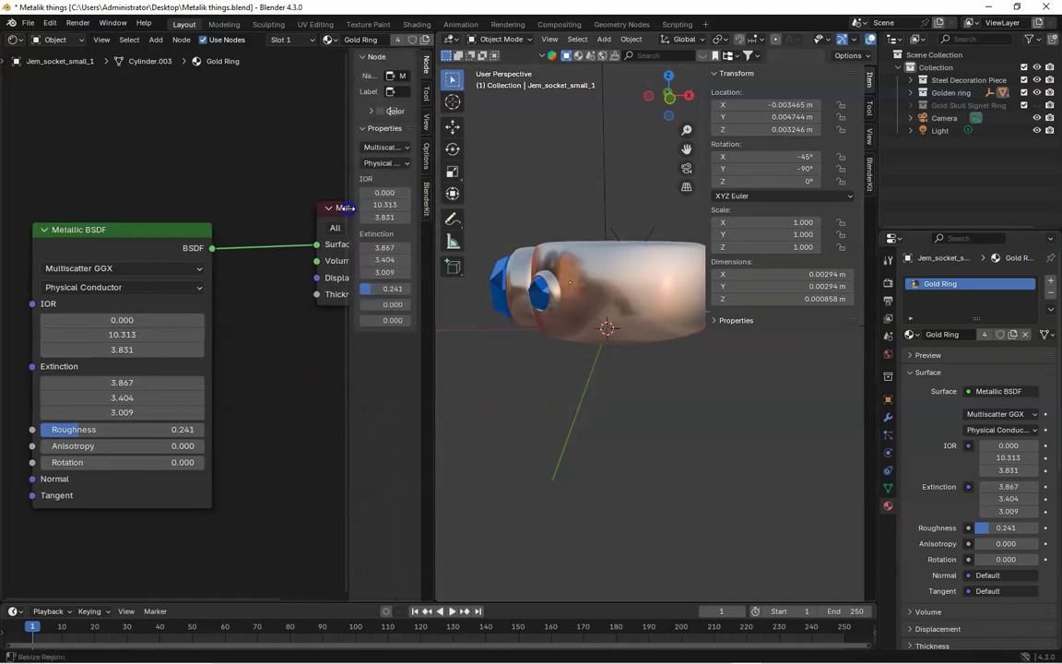
# Switch the Gold Ring's Metallic BSDF Fresnel type back to F82 Tint and widen the 3D view
pyautogui.click(145, 289)
pyautogui.click(63, 341)
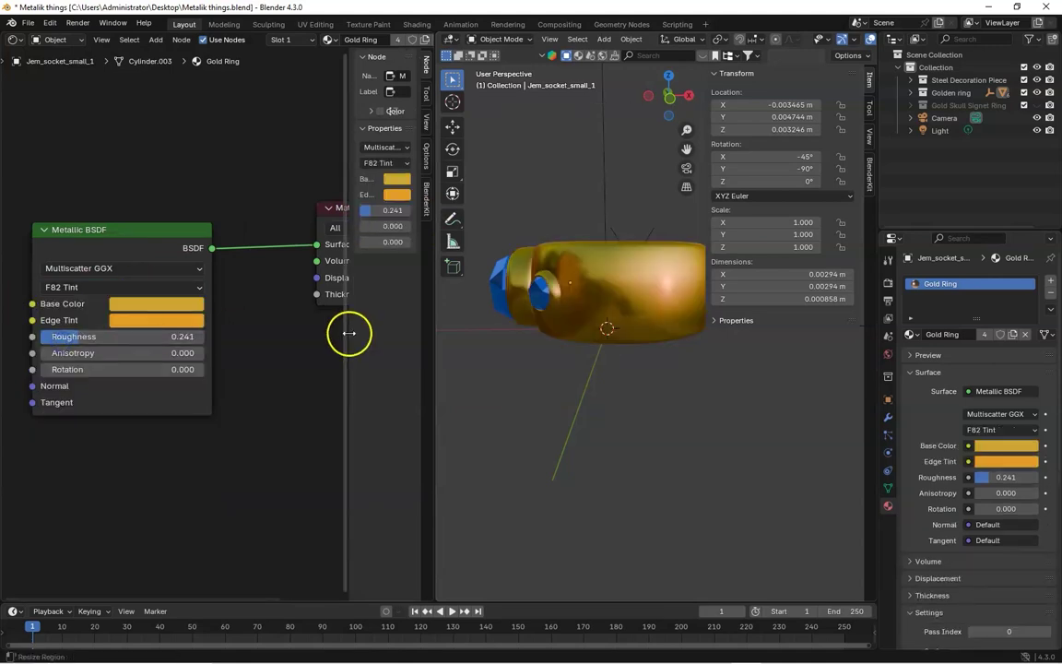
pyautogui.moveTo(690, 123); pyautogui.dragTo(682, 159)
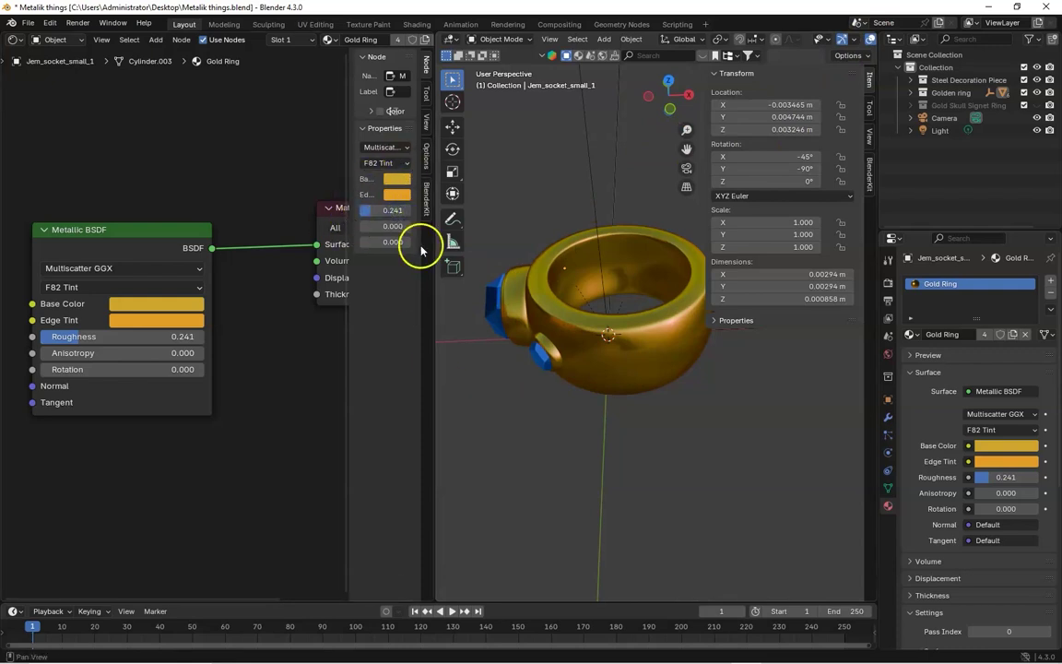
pyautogui.moveTo(433, 221); pyautogui.dragTo(339, 221)
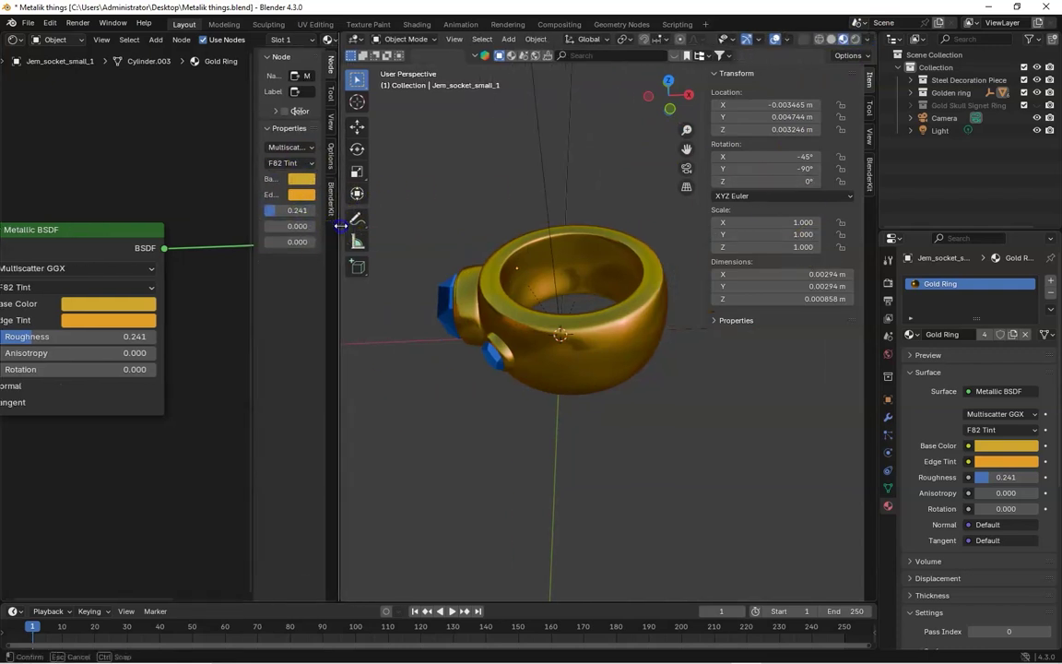
# Unhide Gold Skull Signet Ring, hide Golden ring, and select the skull ring
pyautogui.click(1037, 106)
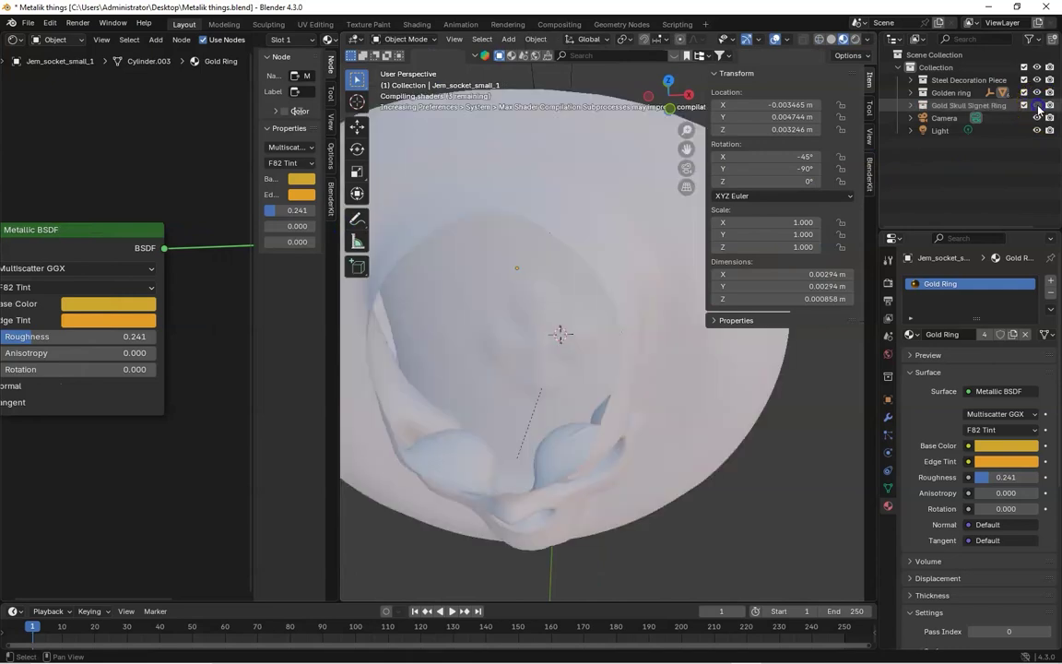
pyautogui.moveTo(671, 96); pyautogui.dragTo(671, 212)
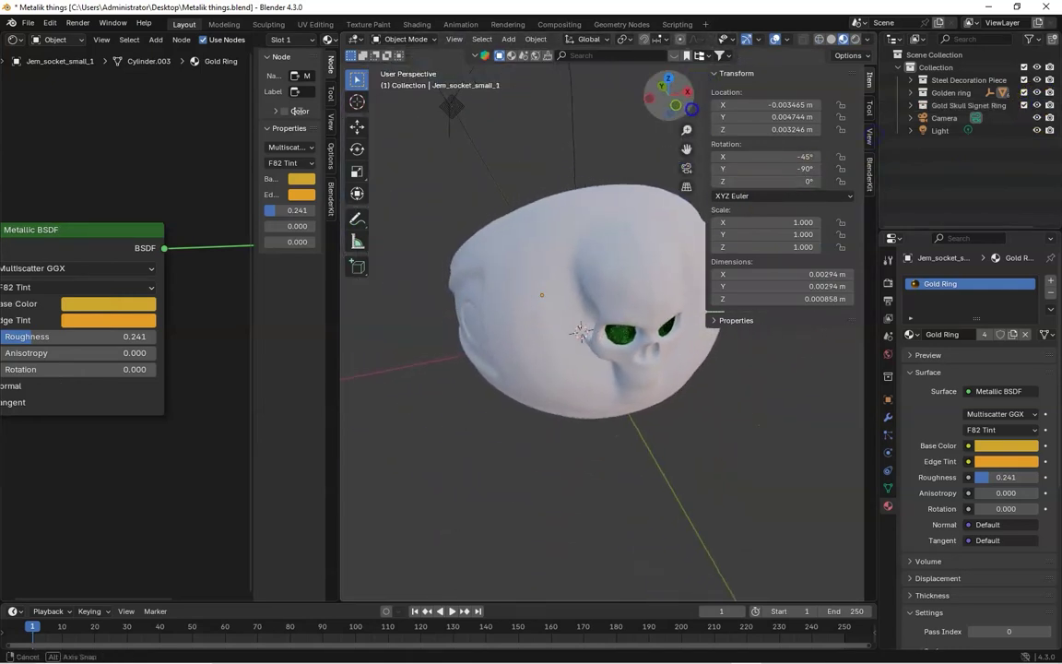
pyautogui.click(1037, 92)
pyautogui.click(617, 332)
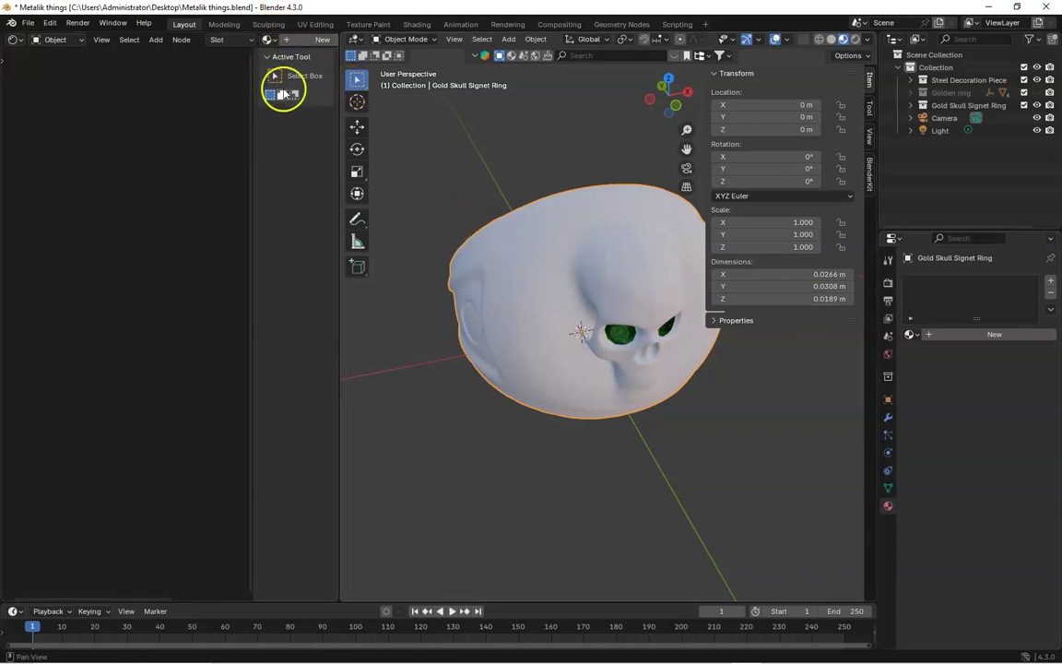
# Create a new material for the skull ring and delete its Principled BSDF node
pyautogui.click(300, 43)
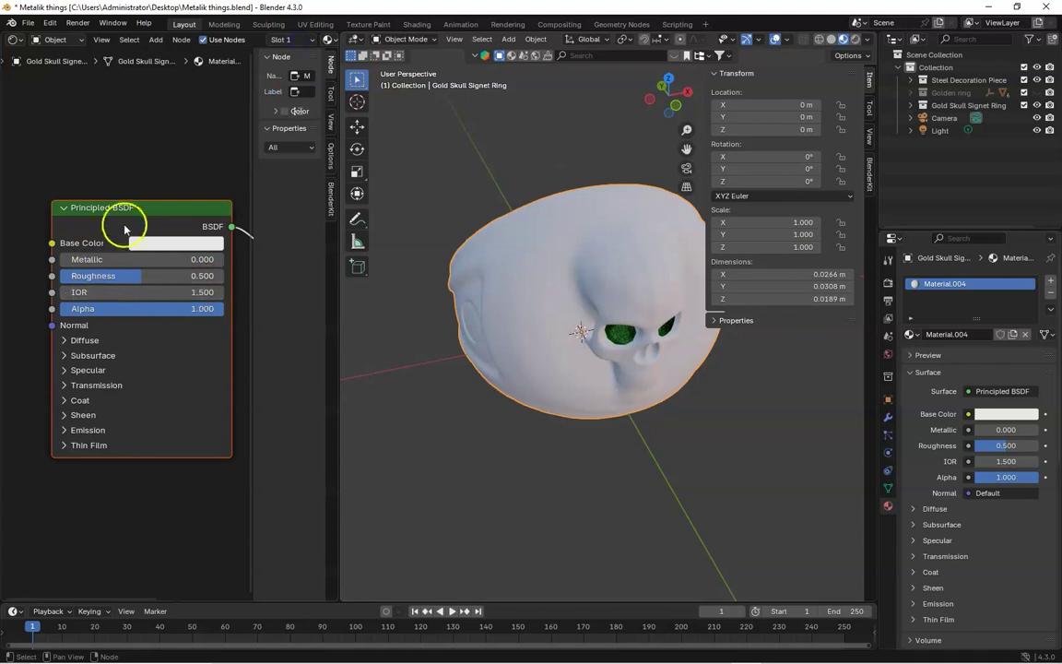
pyautogui.click(136, 221)
pyautogui.press('x')
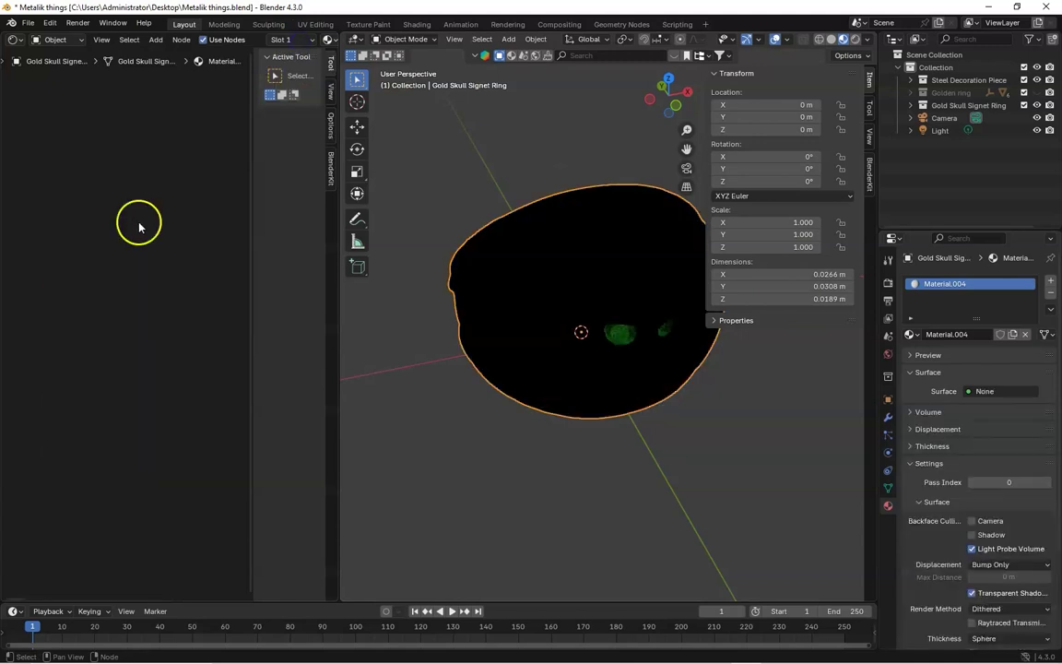
# Add a Metallic BSDF node and connect its BSDF output to the Material Output Surface
pyautogui.hotkey('shift', 'a')
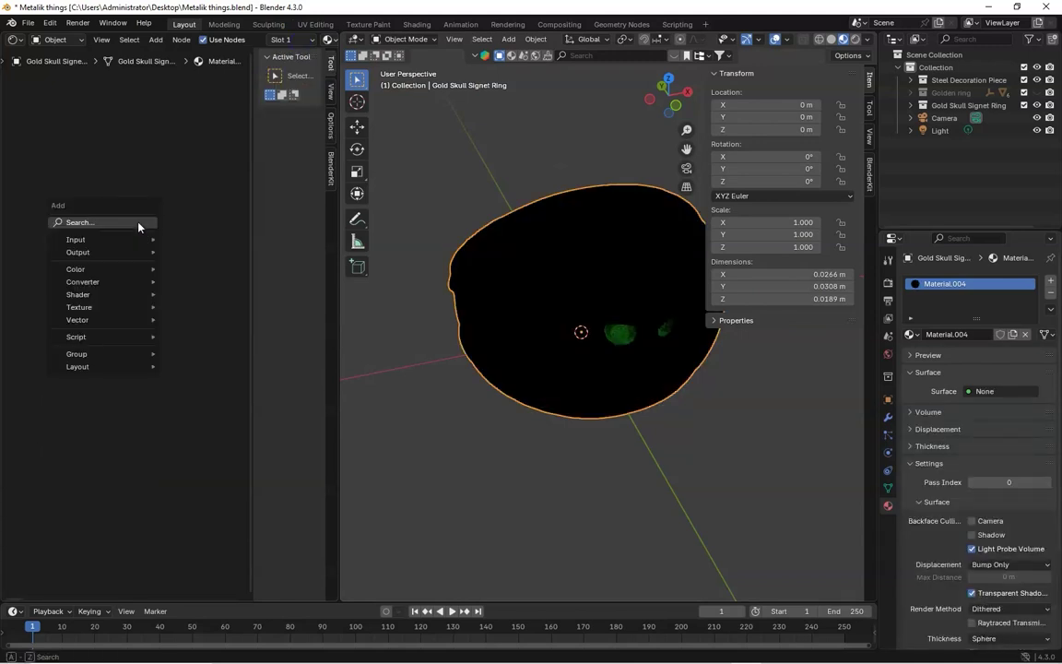
pyautogui.write('met')
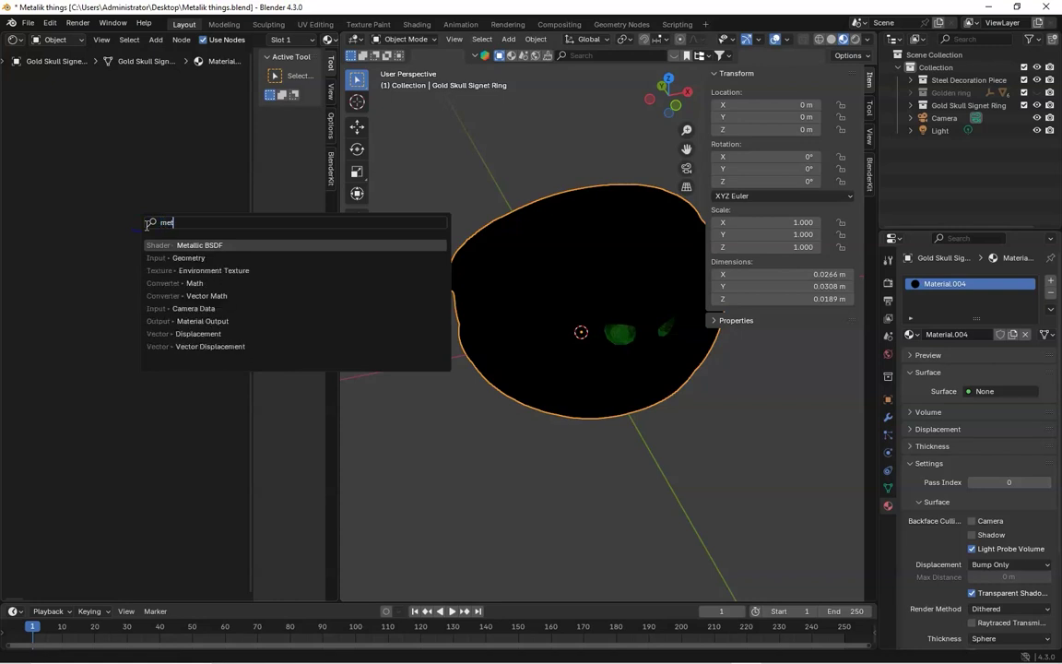
pyautogui.click(198, 245)
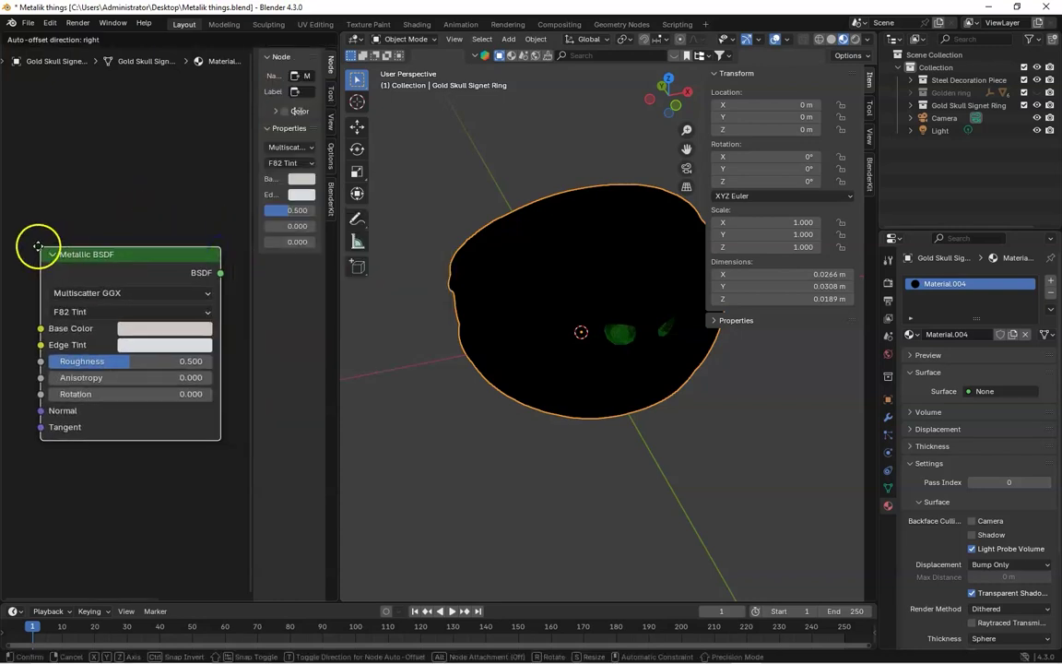
pyautogui.click(38, 245)
pyautogui.scroll(-2, 107, 298)
pyautogui.moveTo(188, 288); pyautogui.dragTo(222, 270)
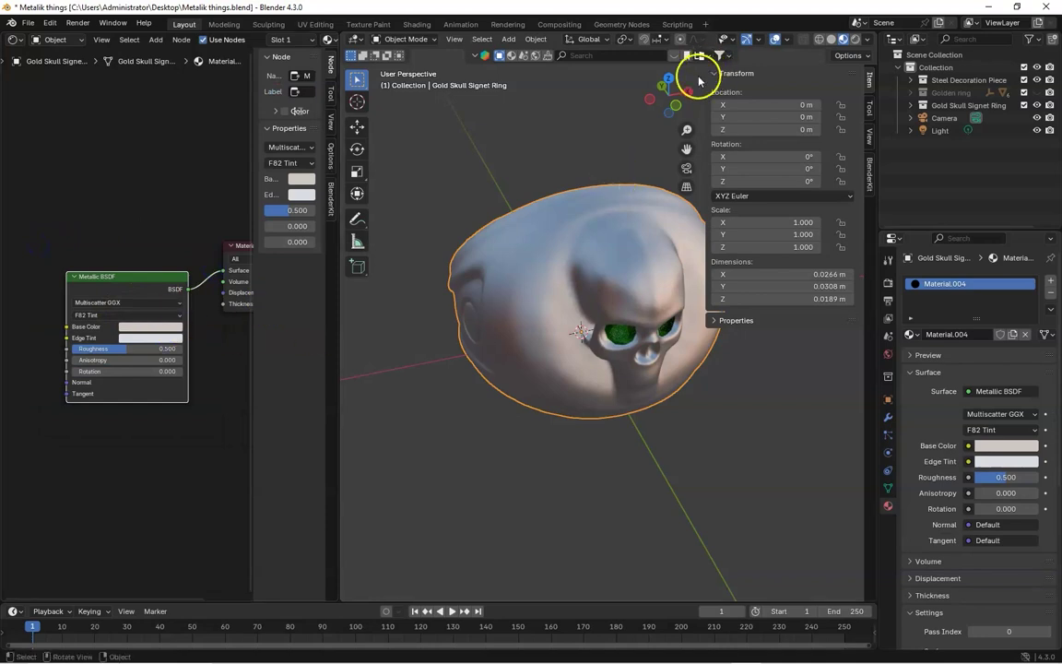
pyautogui.moveTo(685, 129); pyautogui.dragTo(606, 113)
pyautogui.moveTo(668, 93)
pyautogui.mouseDown()
pyautogui.moveTo(562, 95)
pyautogui.moveTo(486, 71)
pyautogui.moveTo(608, 88)
pyautogui.moveTo(590, 88)
pyautogui.moveTo(705, 77)
pyautogui.moveTo(672, 102)
pyautogui.mouseUp()
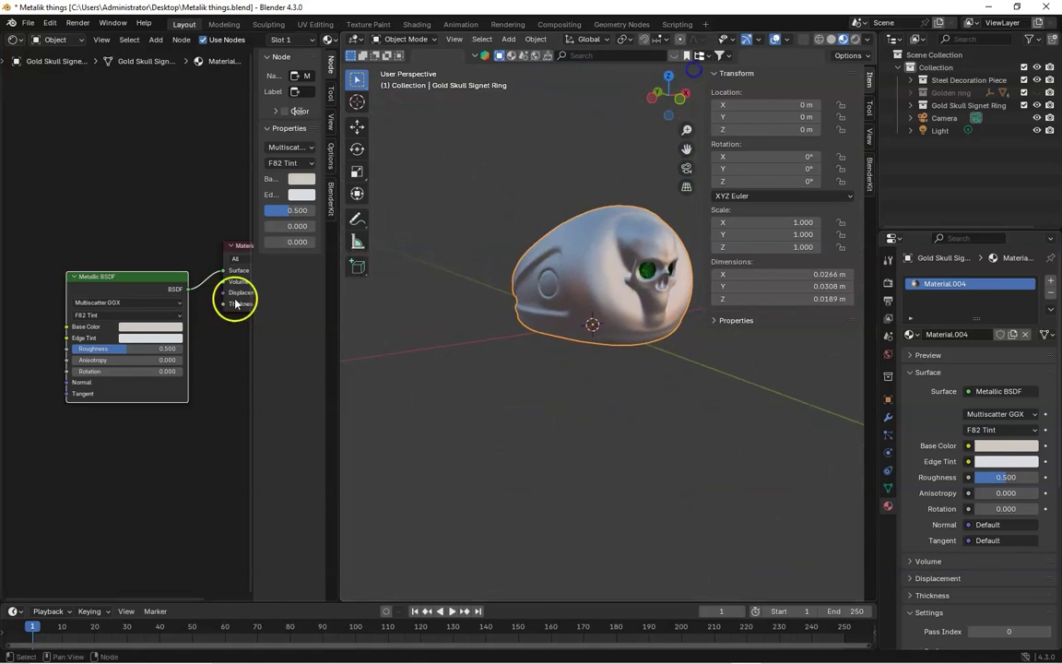
# Set the Metallic BSDF Base Color to near white, Edge Tint to grey, and Roughness to 0.286
pyautogui.click(165, 327)
pyautogui.click(162, 332)
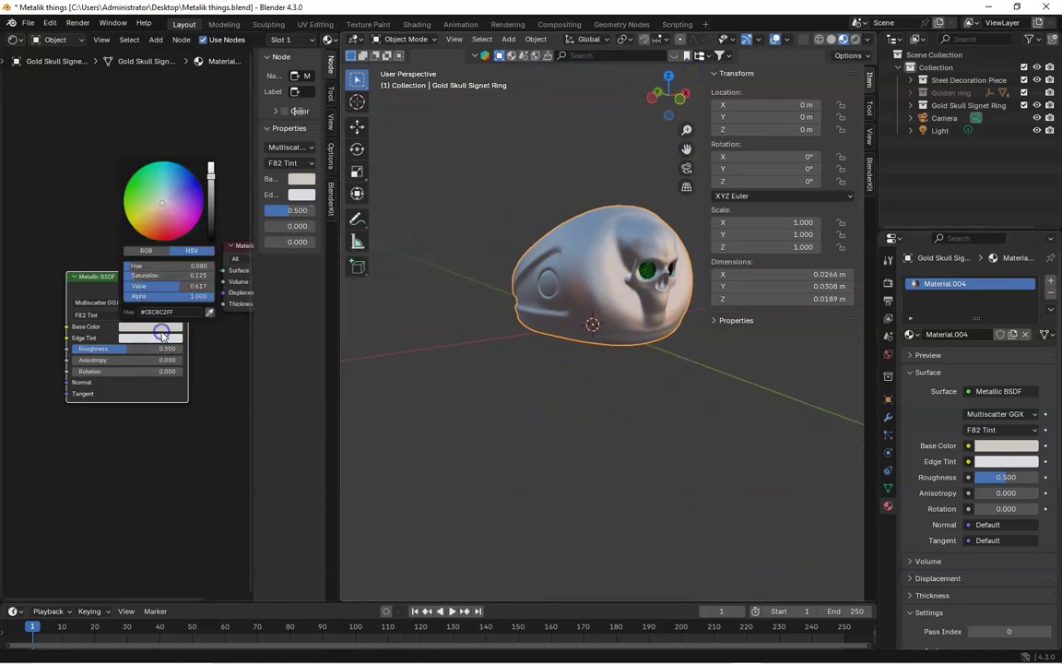
pyautogui.moveTo(213, 173); pyautogui.dragTo(209, 235)
pyautogui.click(150, 337)
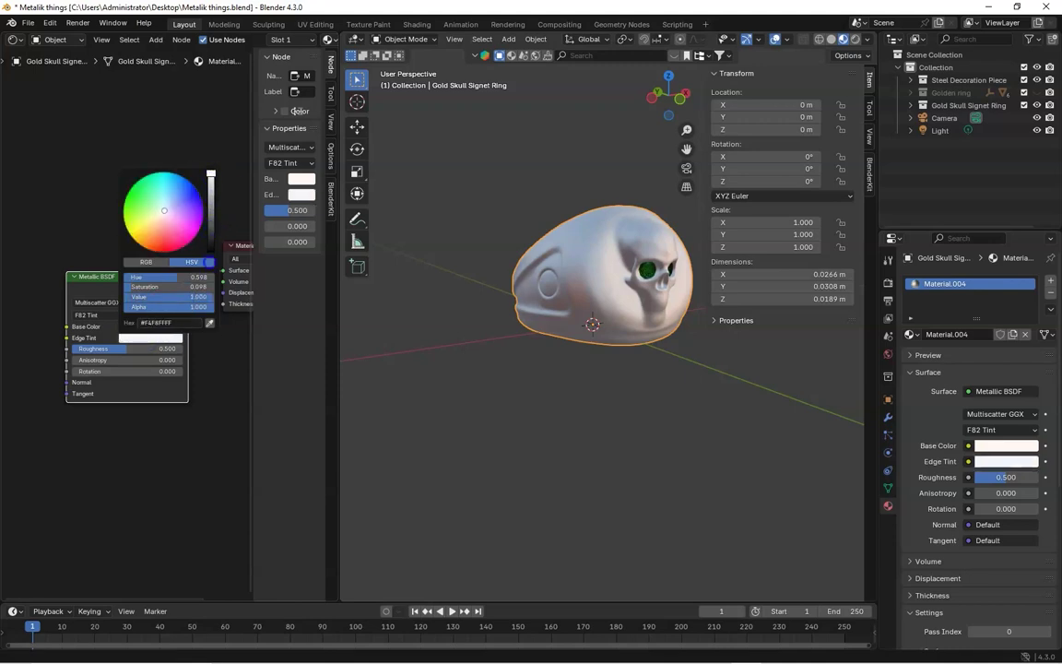
pyautogui.moveTo(211, 176); pyautogui.dragTo(210, 211)
pyautogui.moveTo(658, 93); pyautogui.dragTo(470, 101)
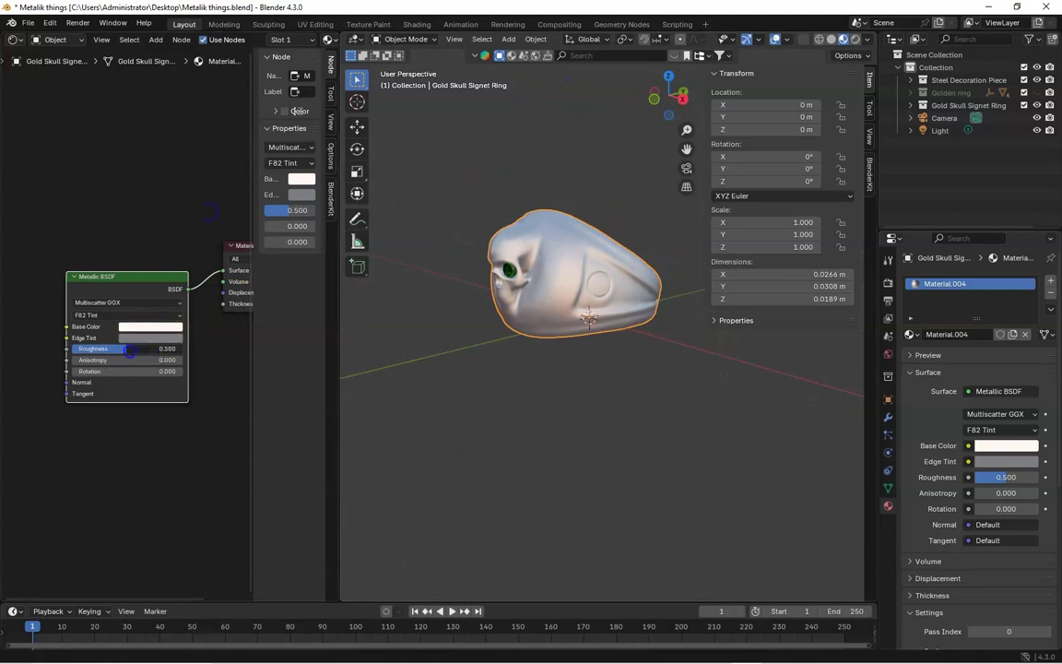
pyautogui.moveTo(130, 350); pyautogui.dragTo(94, 351)
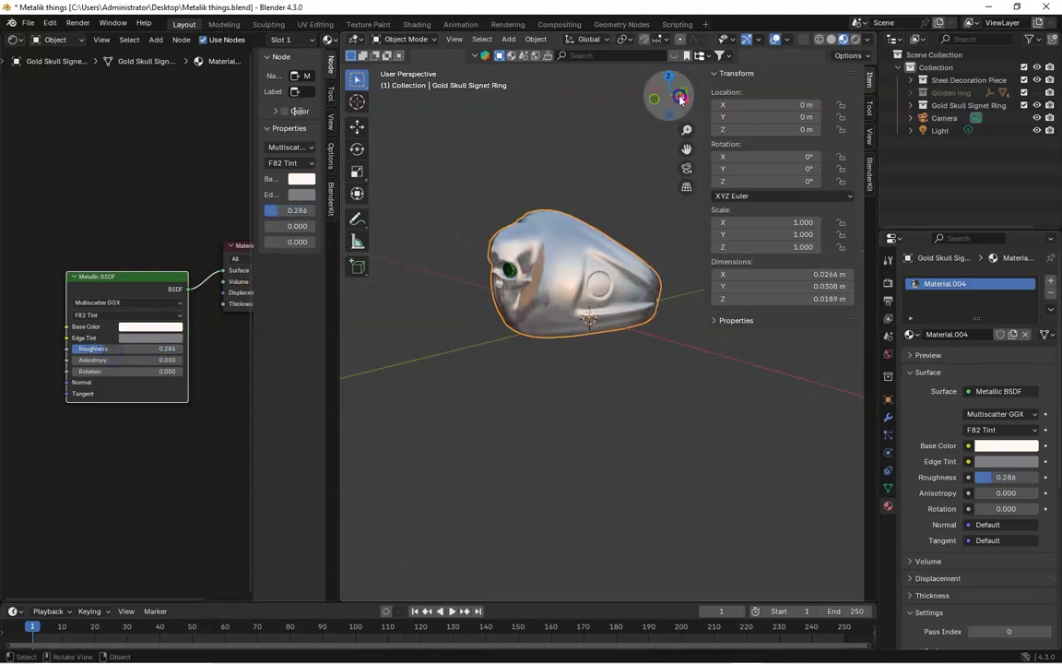
pyautogui.moveTo(671, 95)
pyautogui.mouseDown()
pyautogui.moveTo(830, 96)
pyautogui.moveTo(677, 96)
pyautogui.mouseUp()
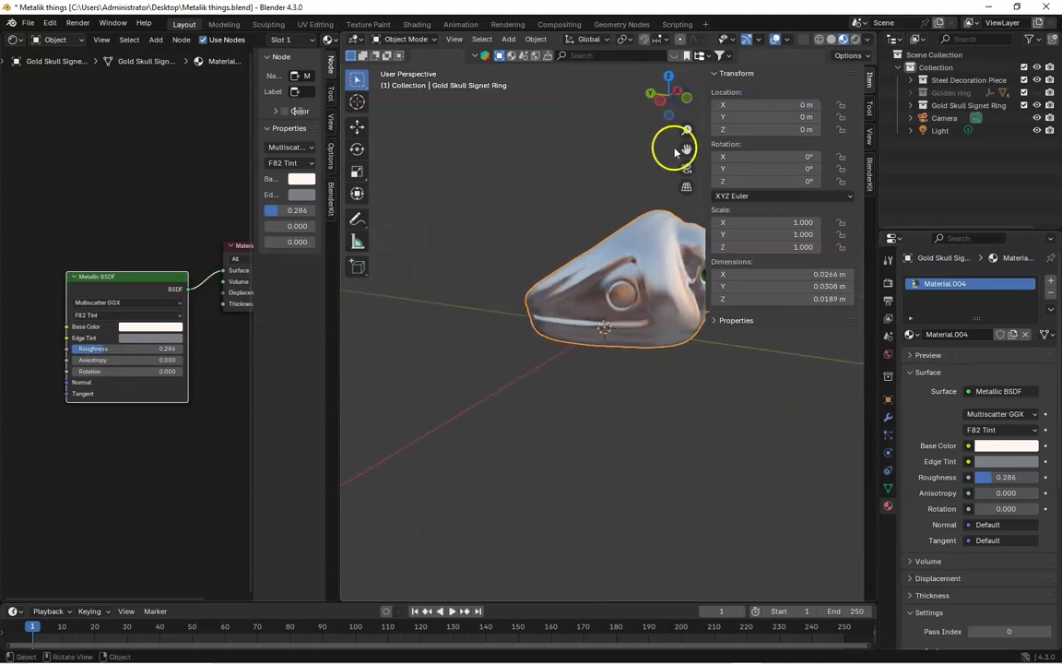
pyautogui.moveTo(686, 148)
pyautogui.mouseDown()
pyautogui.moveTo(597, 149)
pyautogui.moveTo(686, 134)
pyautogui.moveTo(682, 161)
pyautogui.mouseUp()
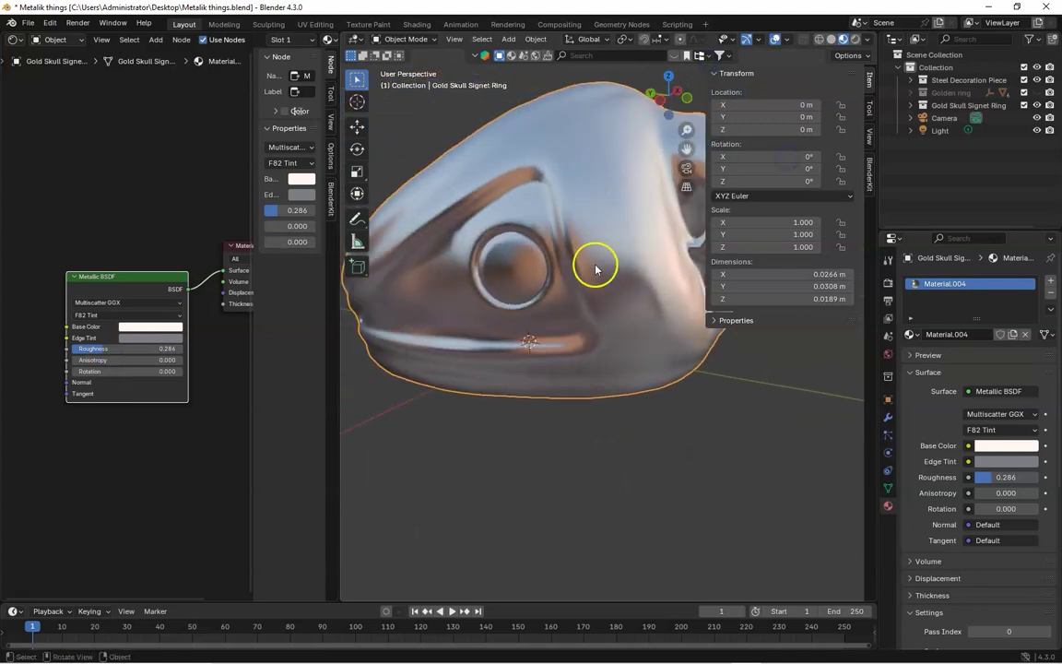
pyautogui.moveTo(684, 83); pyautogui.dragTo(618, 254)
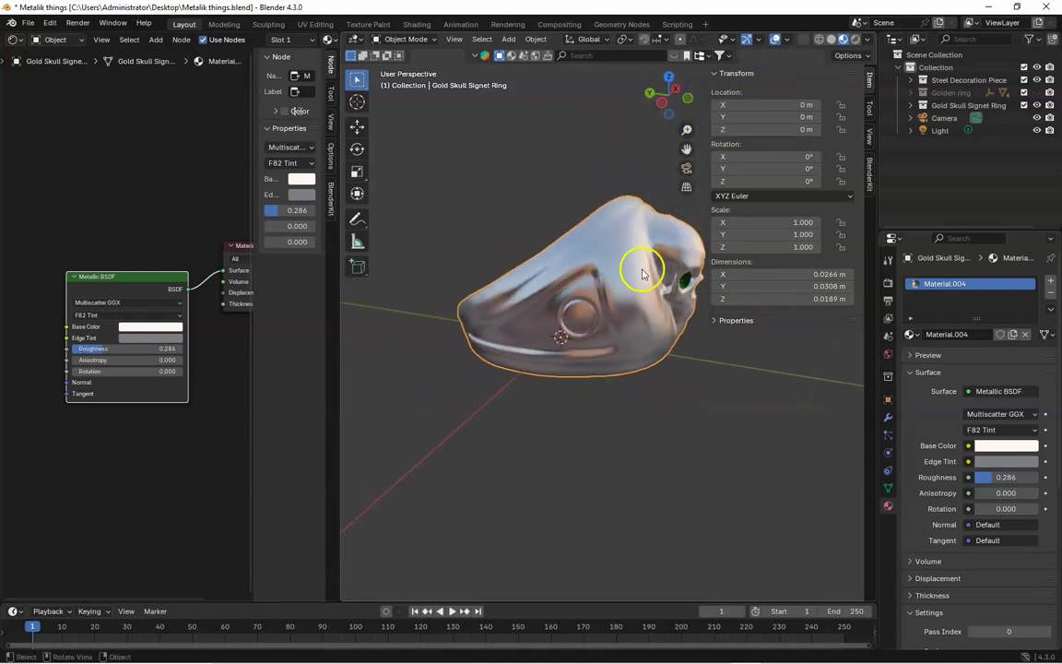